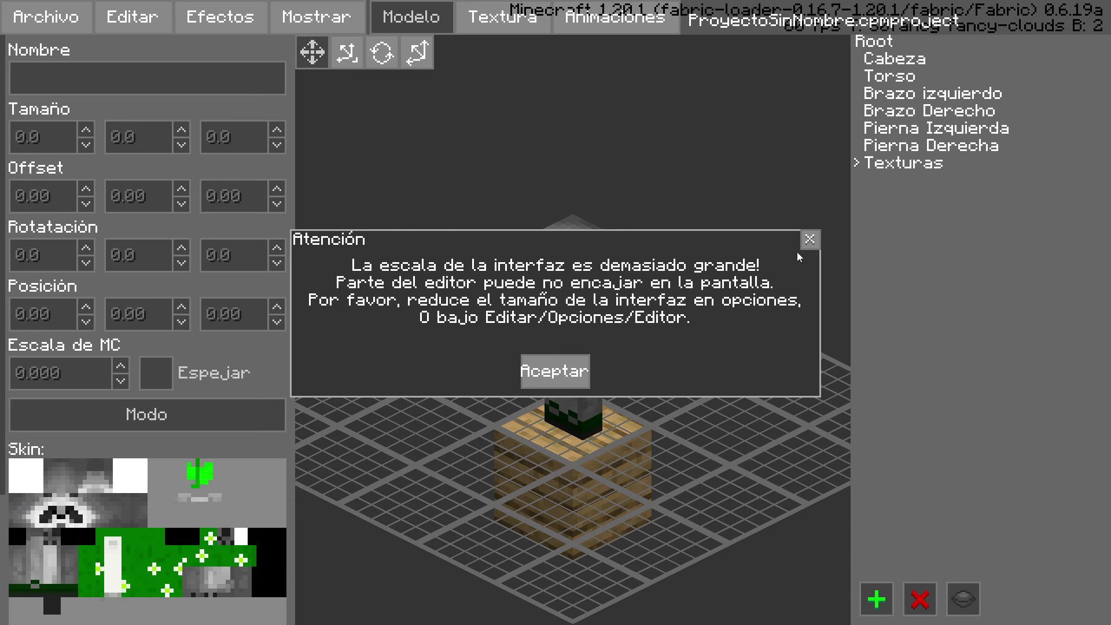
Dismiss the interface scale warning, leave the model editor and open the single-player world DEDSAFIO 3 - By TheNeitorLoL
left_click(809, 242)
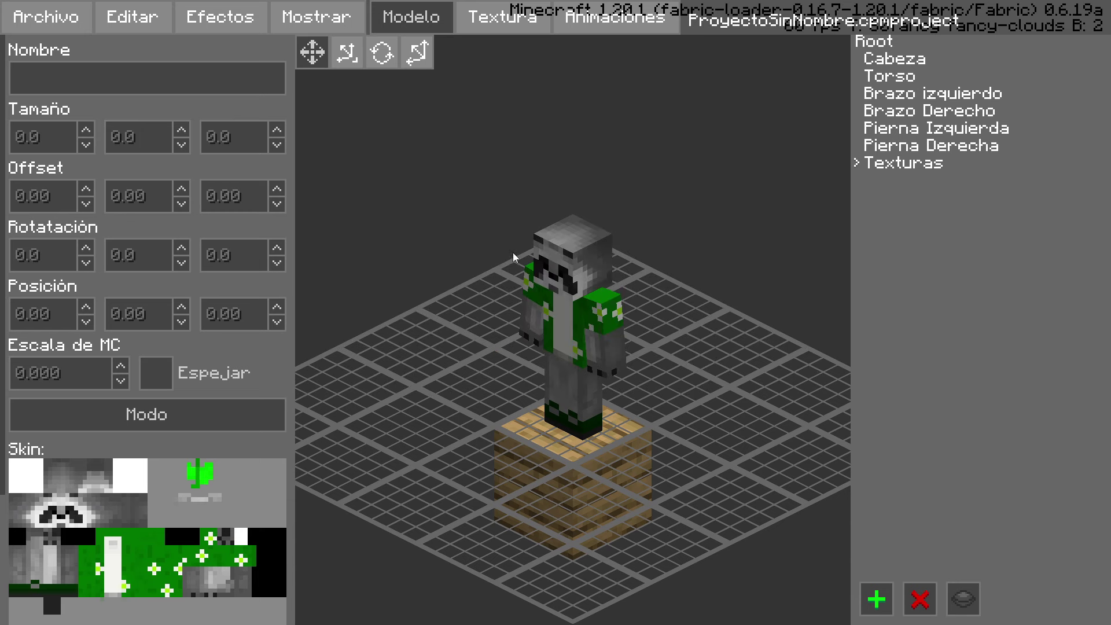
key("Escape")
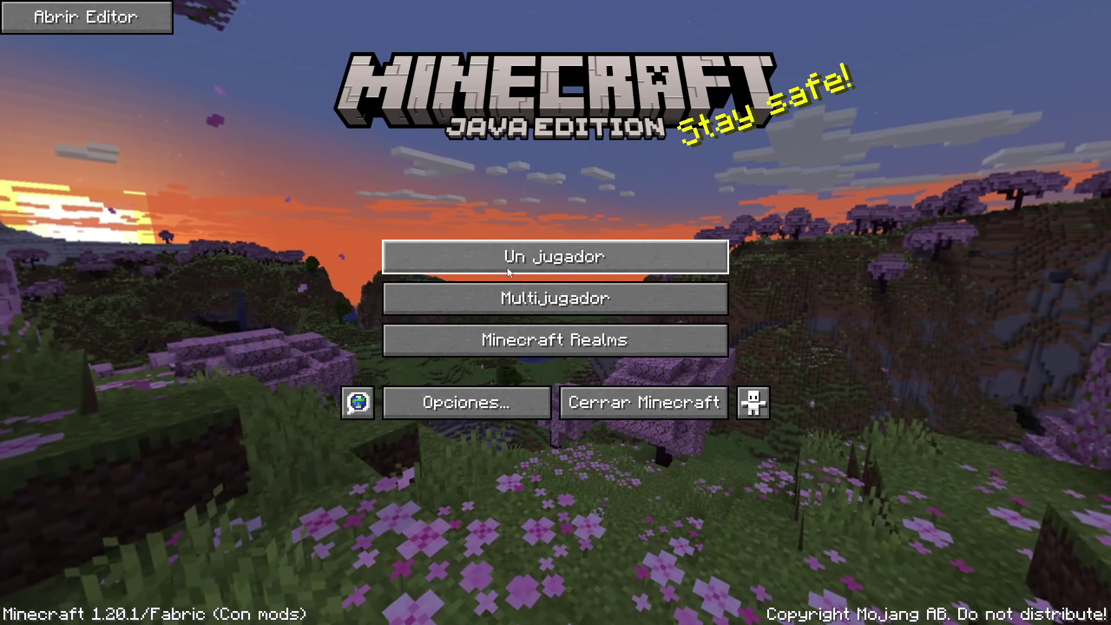
left_click(509, 259)
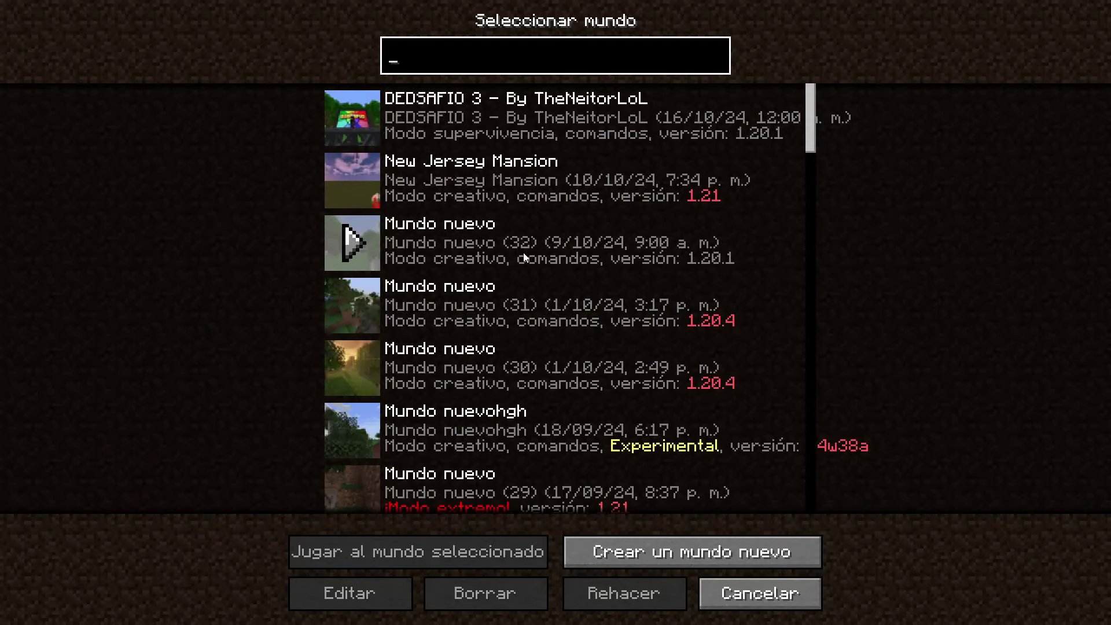
left_click(352, 119)
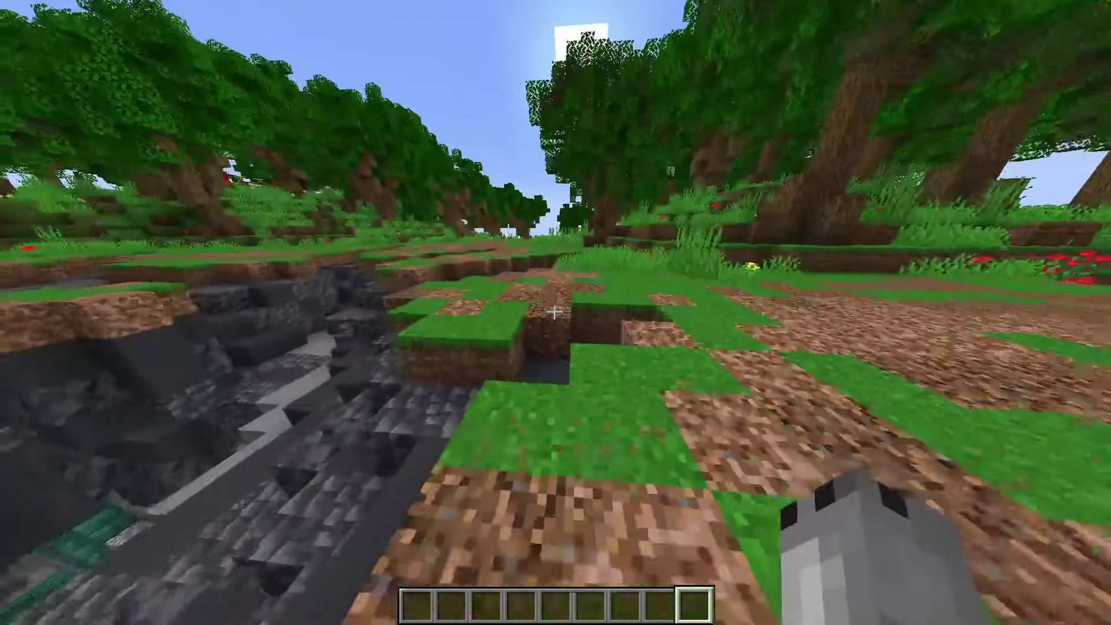
Resume play in the world and switch the camera to third-person view of the character
key("Escape")
key("Escape")
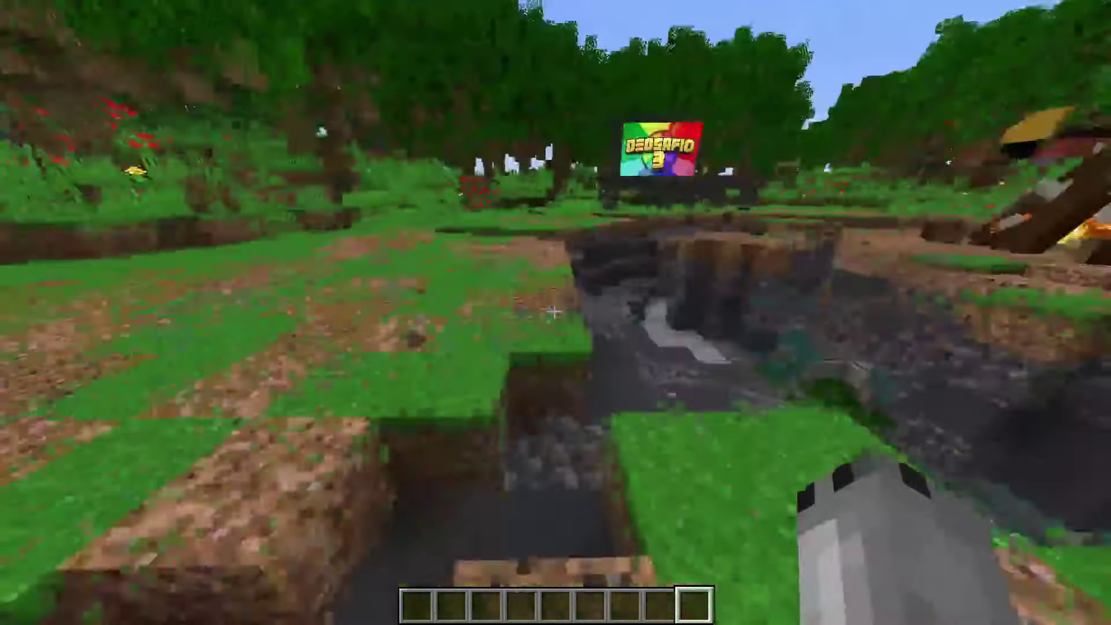
key("F5")
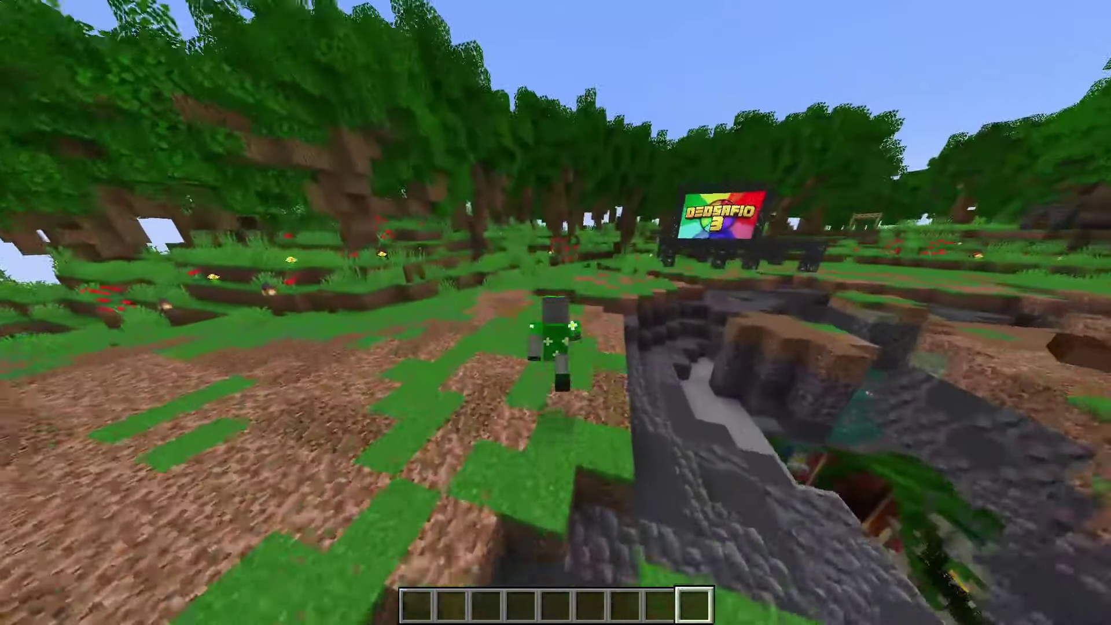
Bring up the player model screen in the game and open the model editor from it
key("g")
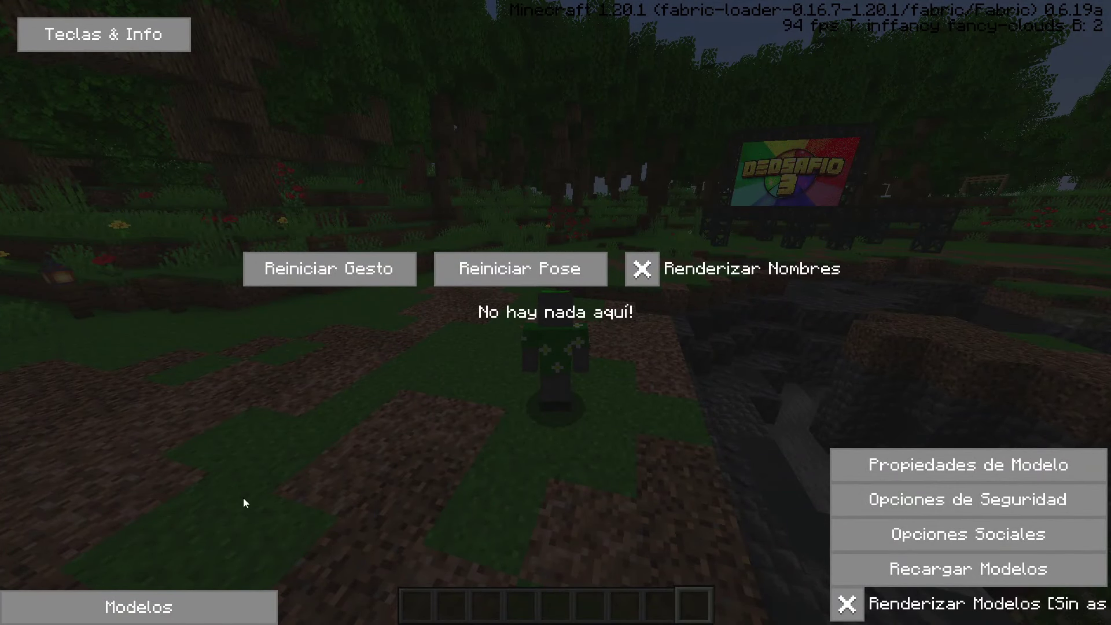
left_click(170, 617)
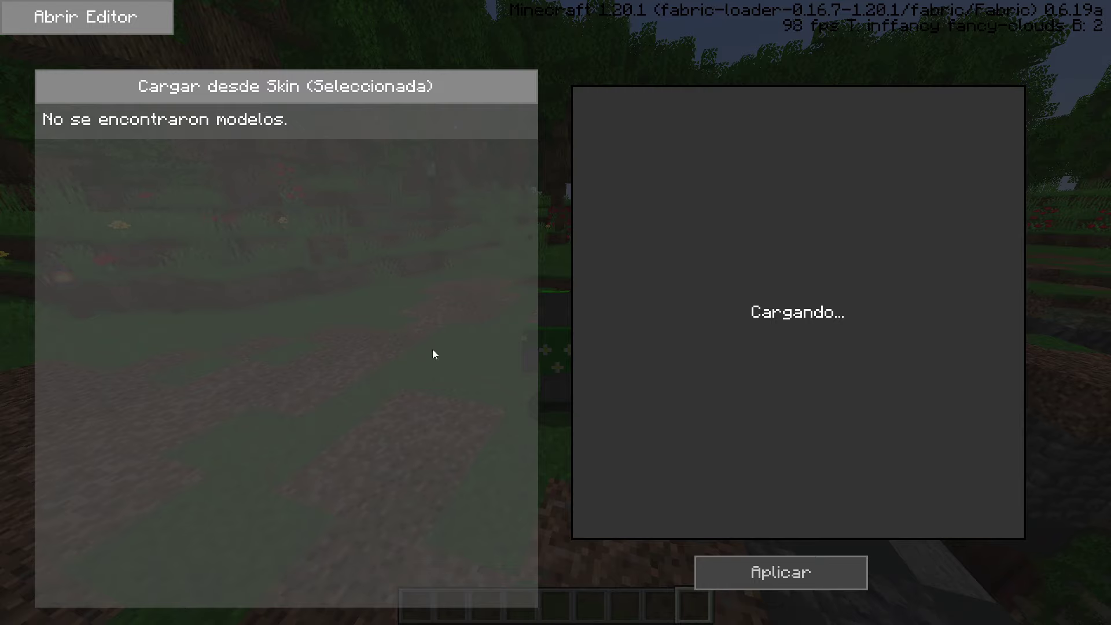
left_click(113, 19)
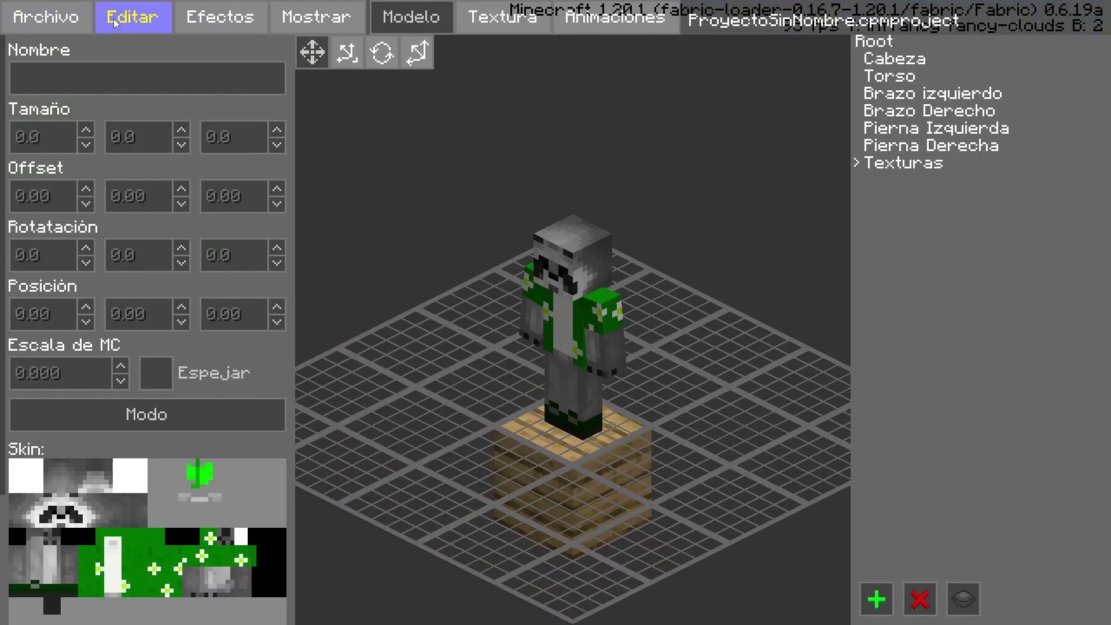
Start loading a project and browse to the Skin Pack Dedsafio folder in Descargas
left_click(53, 27)
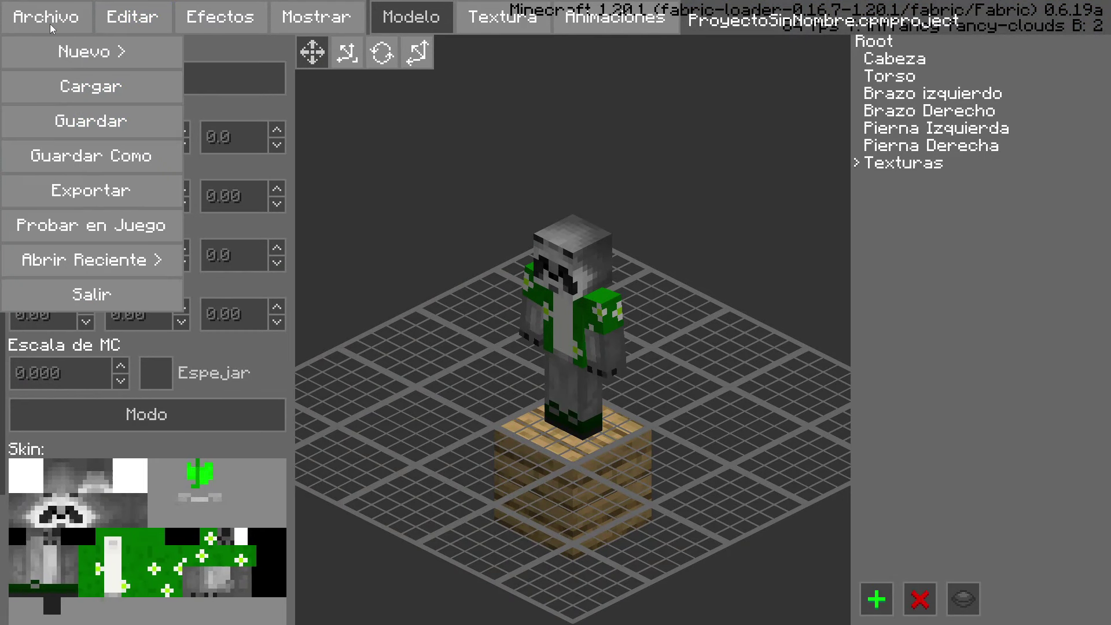
left_click(94, 85)
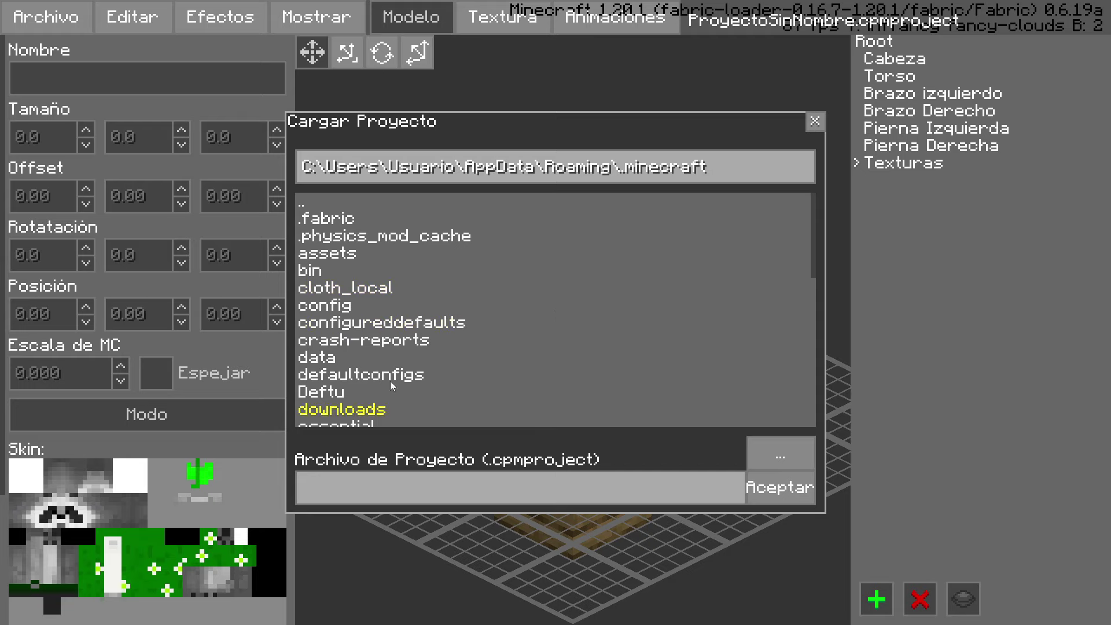
scroll(449, 300, "down", 7)
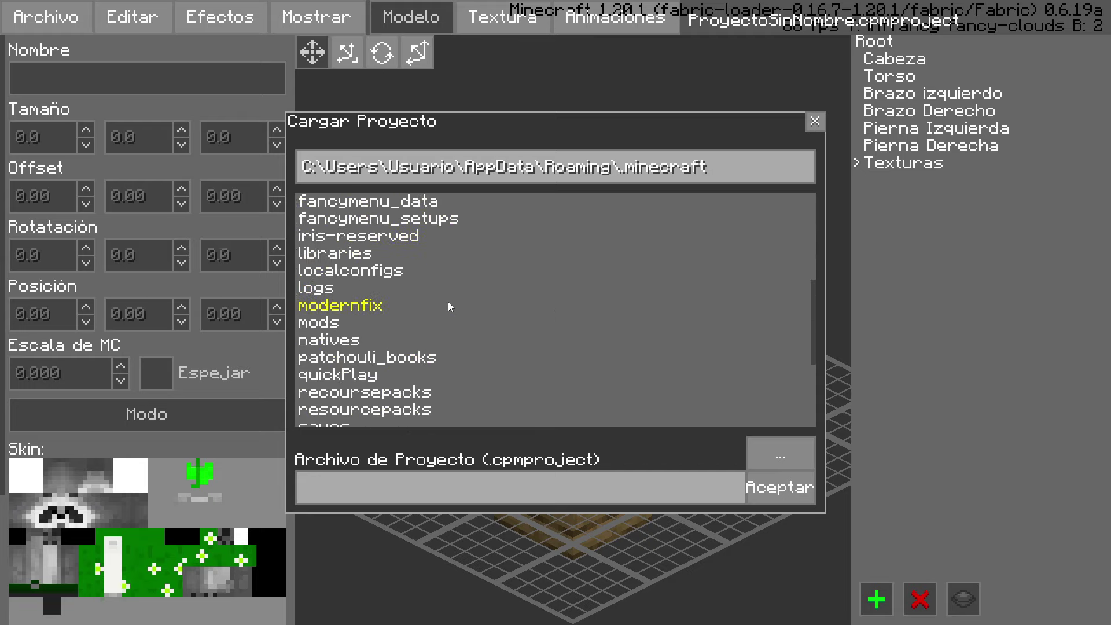
scroll(438, 330, "up", 6)
scroll(435, 336, "up", 2)
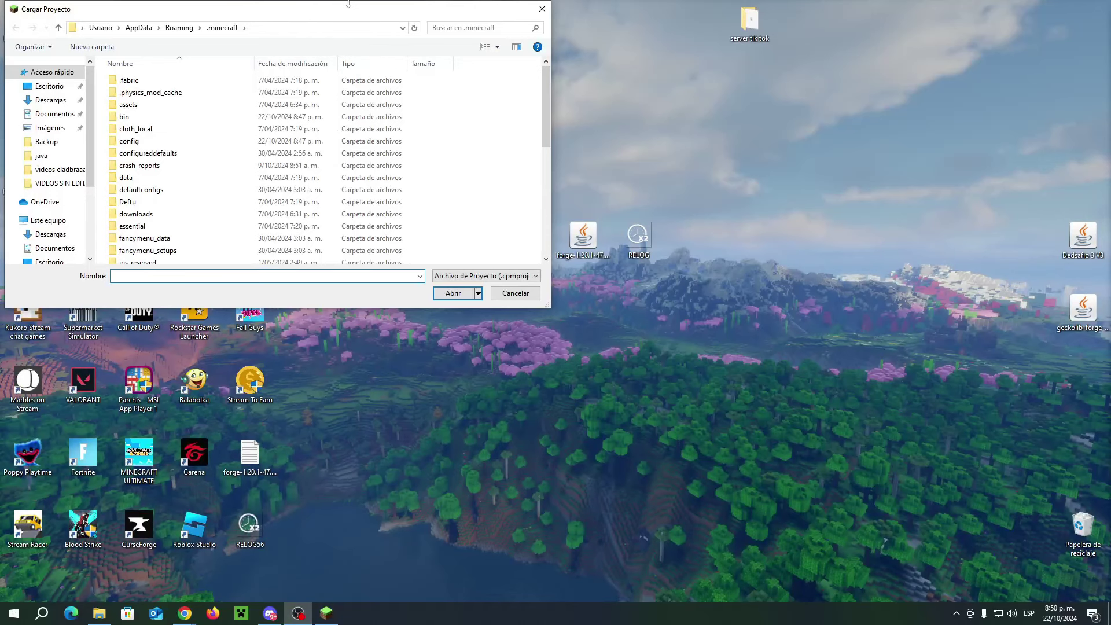
left_click_drag(351, 8, 379, 56)
scroll(290, 220, "down", 1)
scroll(94, 267, "down", 1)
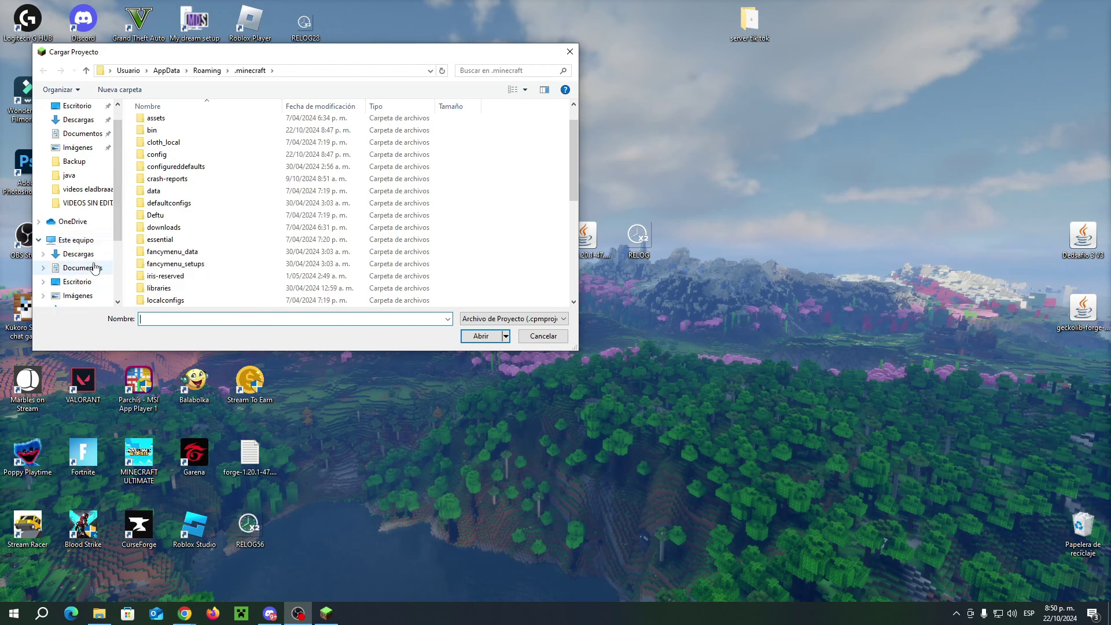
left_click(78, 254)
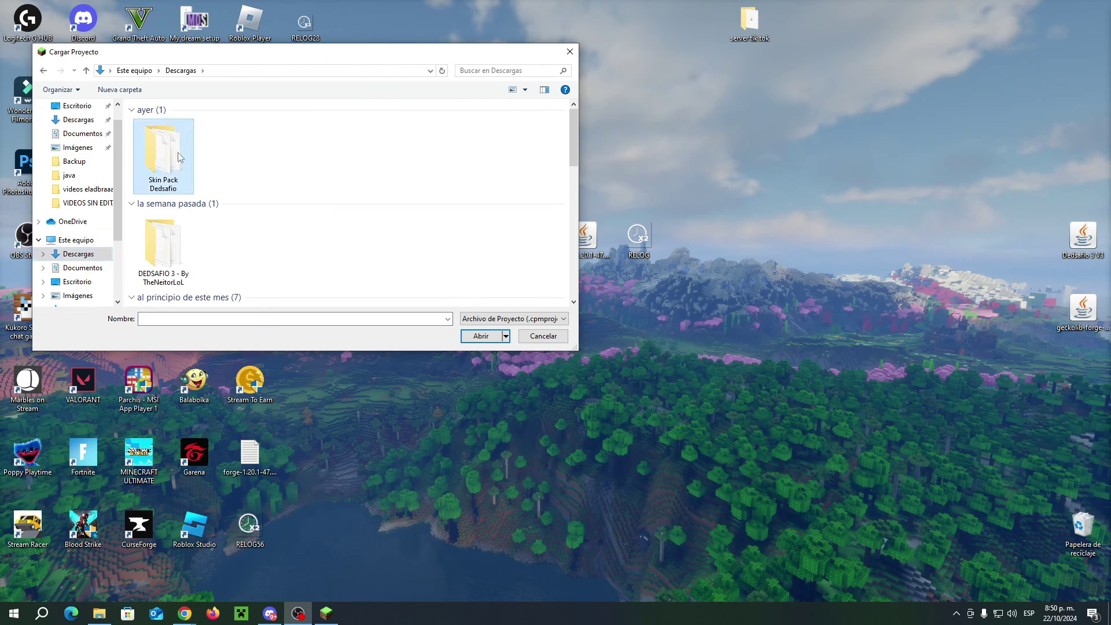
double_click(174, 169)
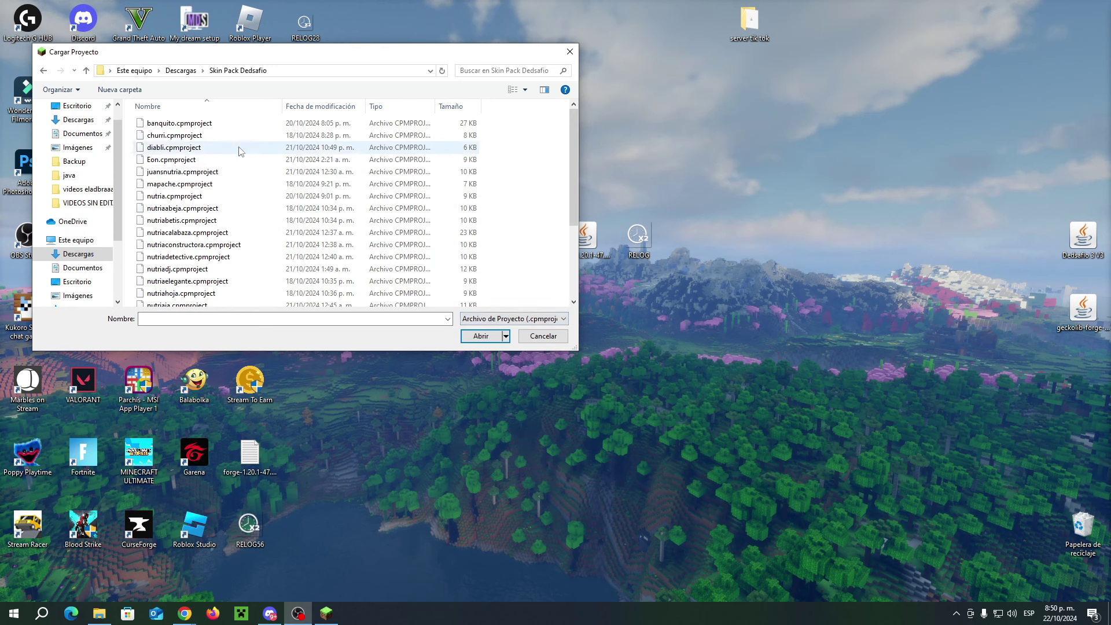
Load the project file diabli.cpmproject from the Skin Pack Dedsafio folder into the editor
scroll(246, 249, "down", 3)
scroll(247, 255, "up", 3)
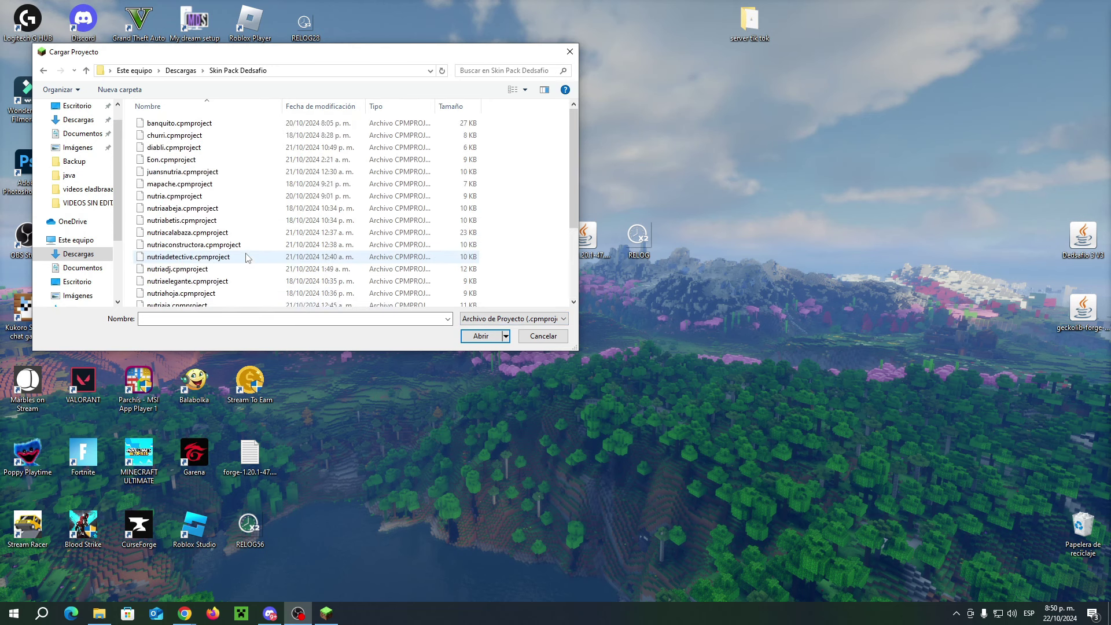
left_click(224, 150)
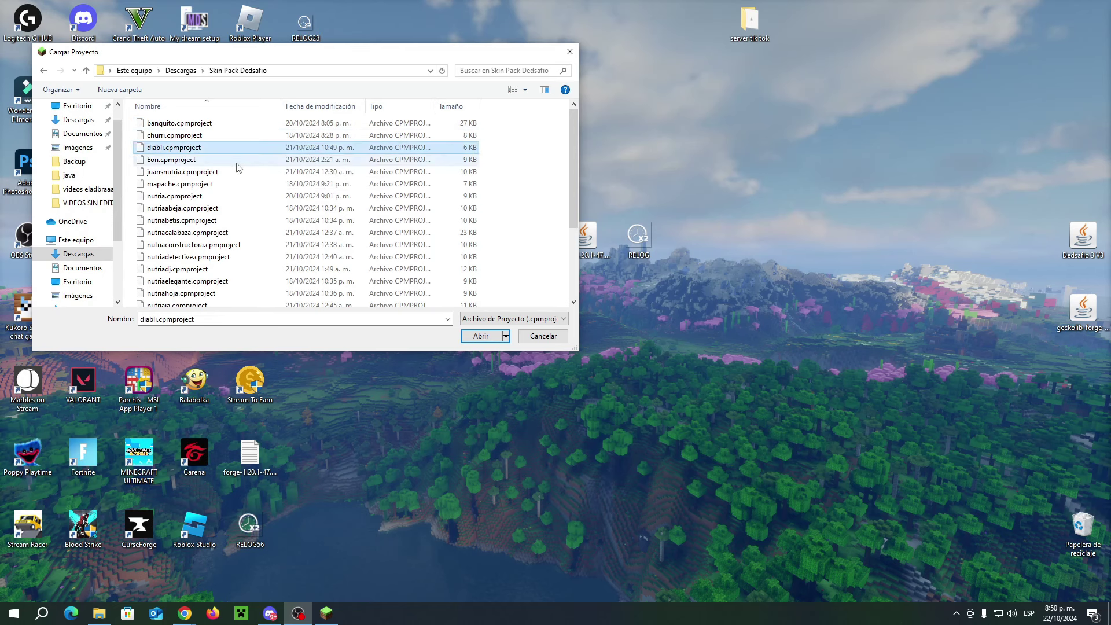
left_click(483, 337)
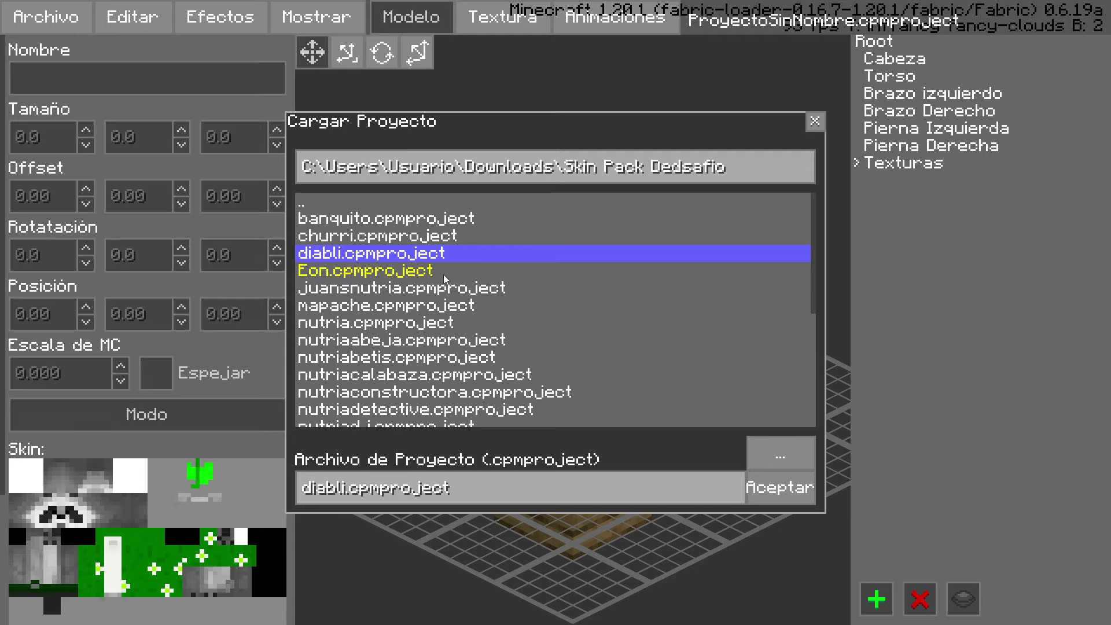
left_click(793, 491)
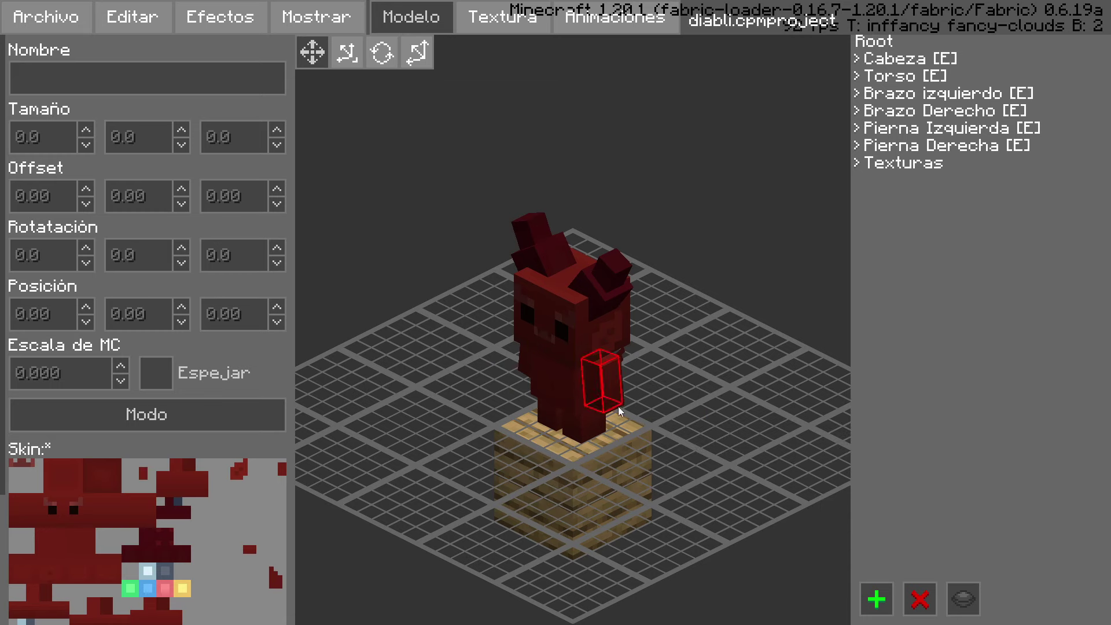
Test the loaded diabli model in the game and return to the world
left_click(37, 20)
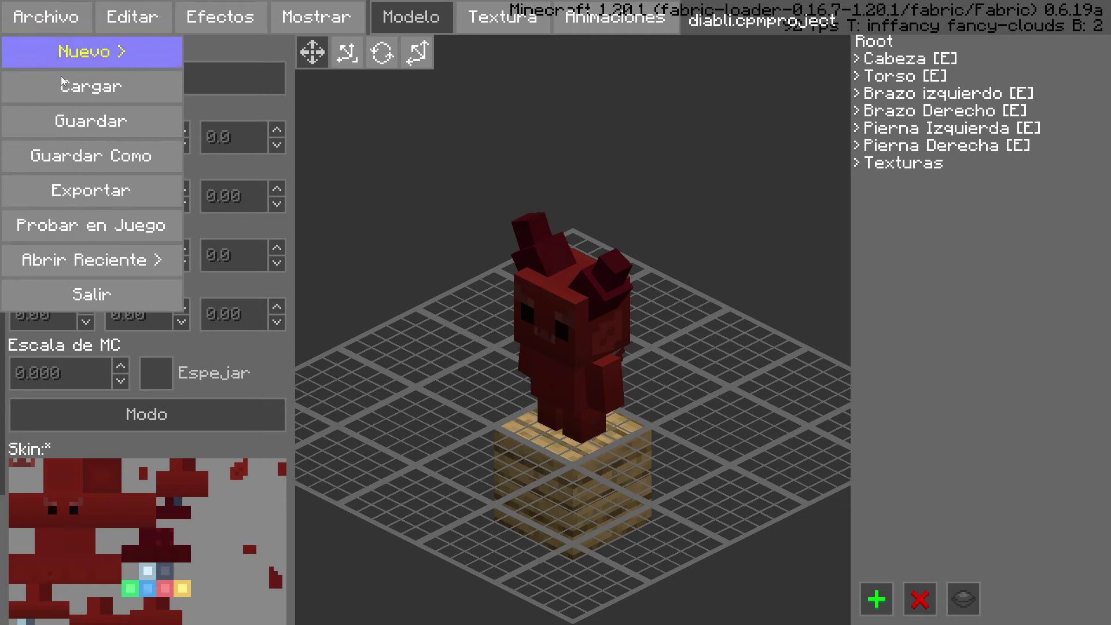
left_click(103, 233)
left_click(567, 348)
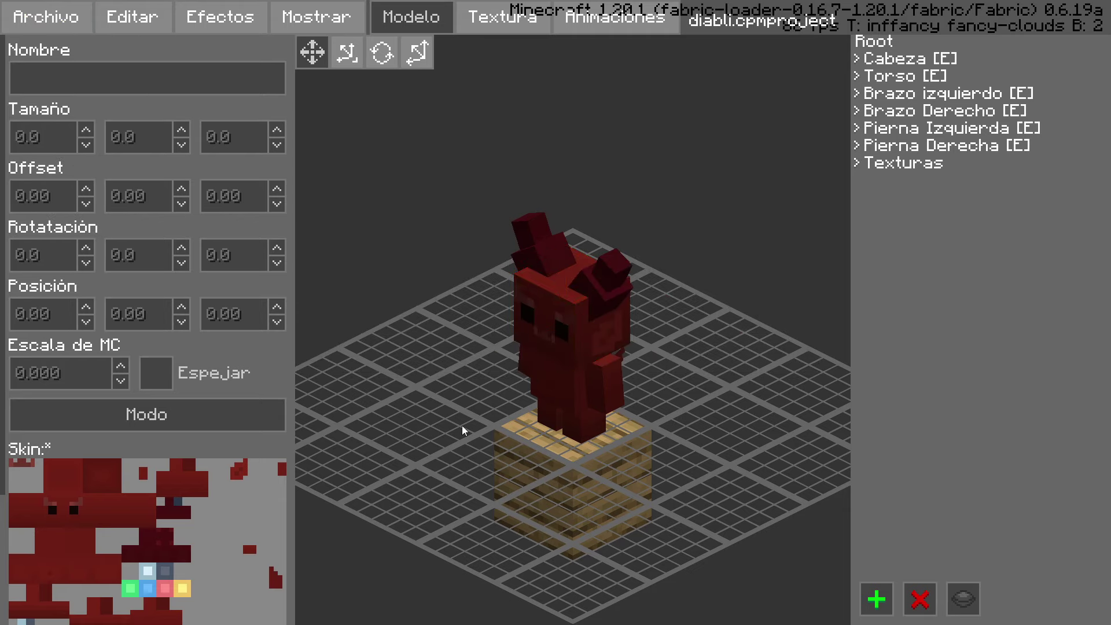
key("Escape")
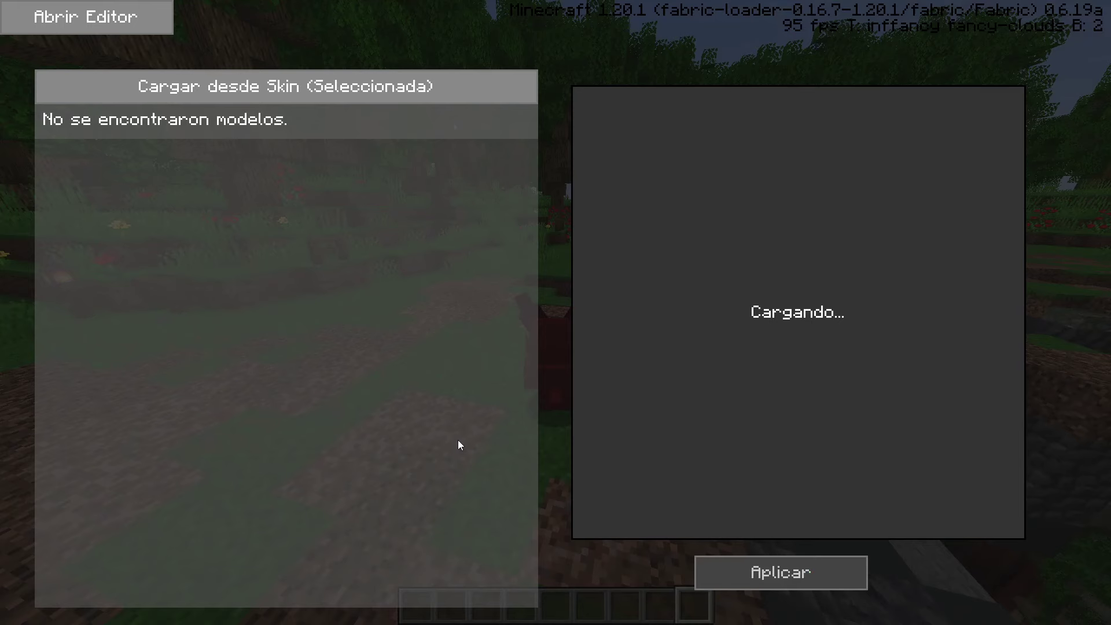
key("Escape")
key("Escape")
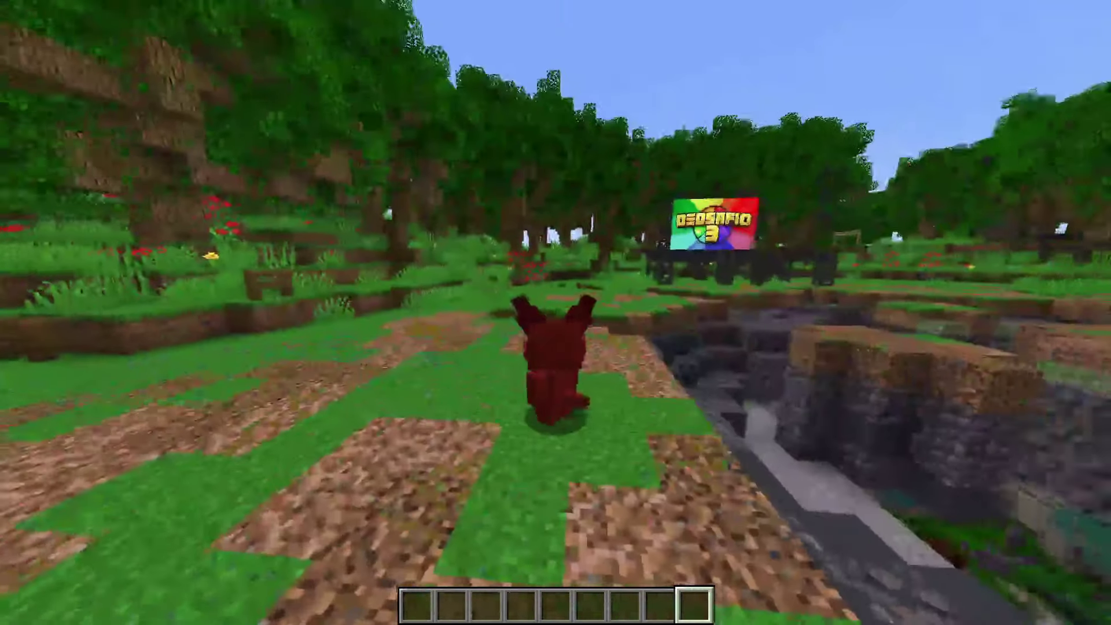
Walk forward and view the character's model from behind, from the front and in first person
key("w")
key("w")
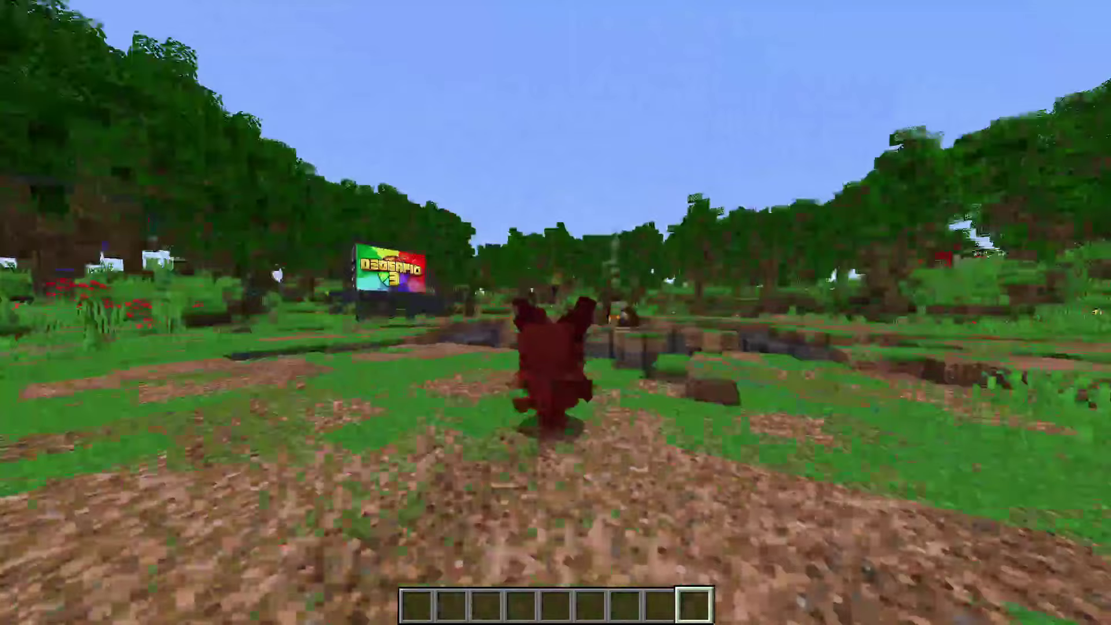
key("F5")
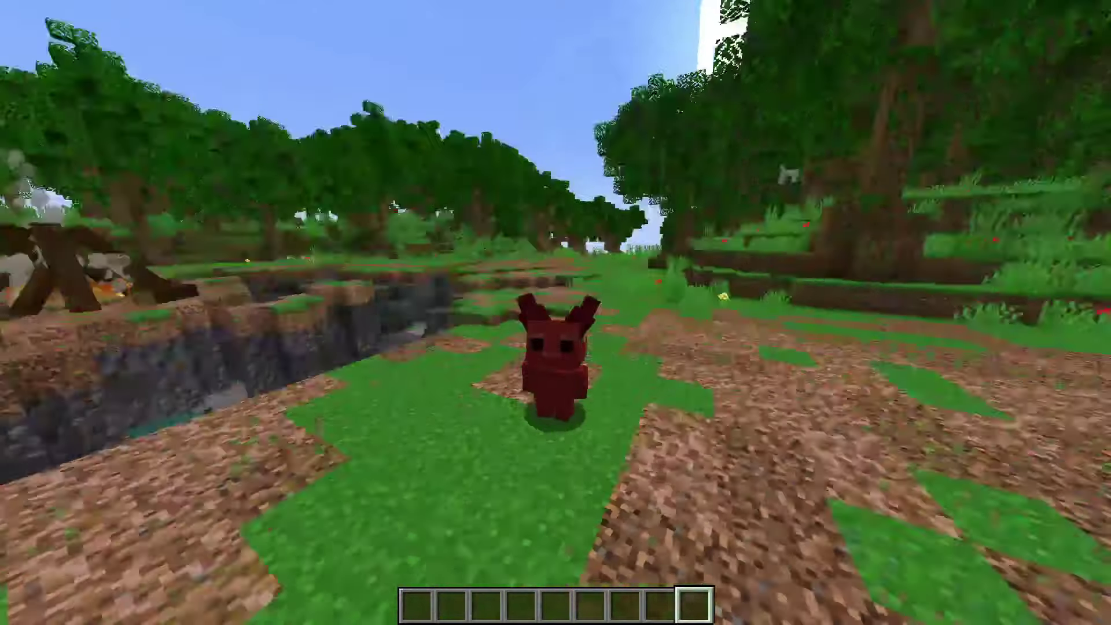
key("F5")
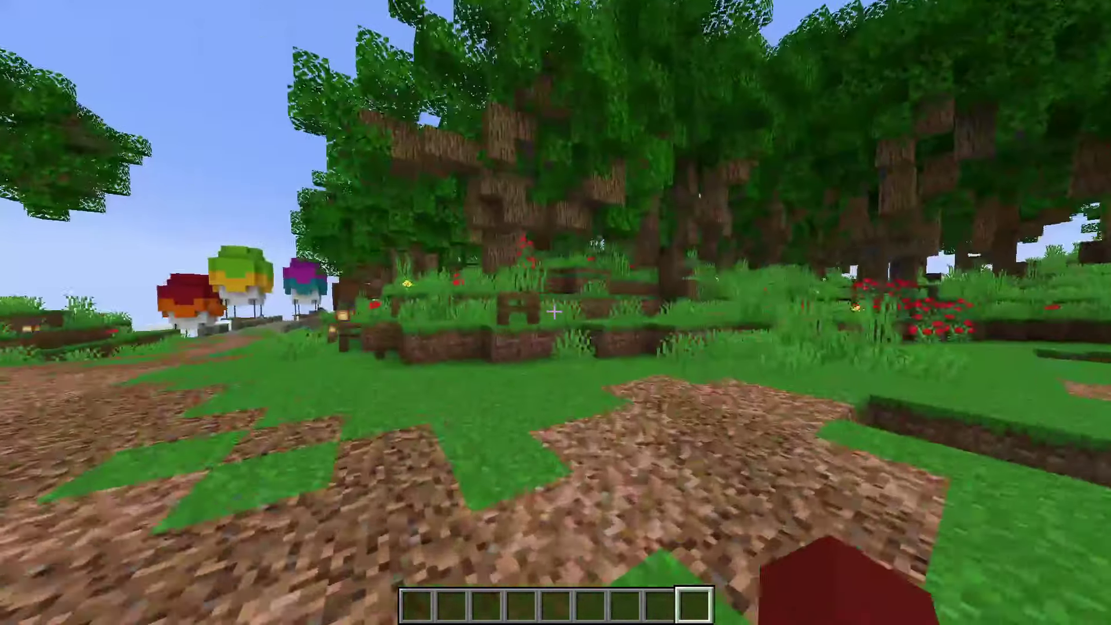
Walk up to the wooden fence in first-person view and back to the clearing to check the character's eye height
key("w")
key("w")
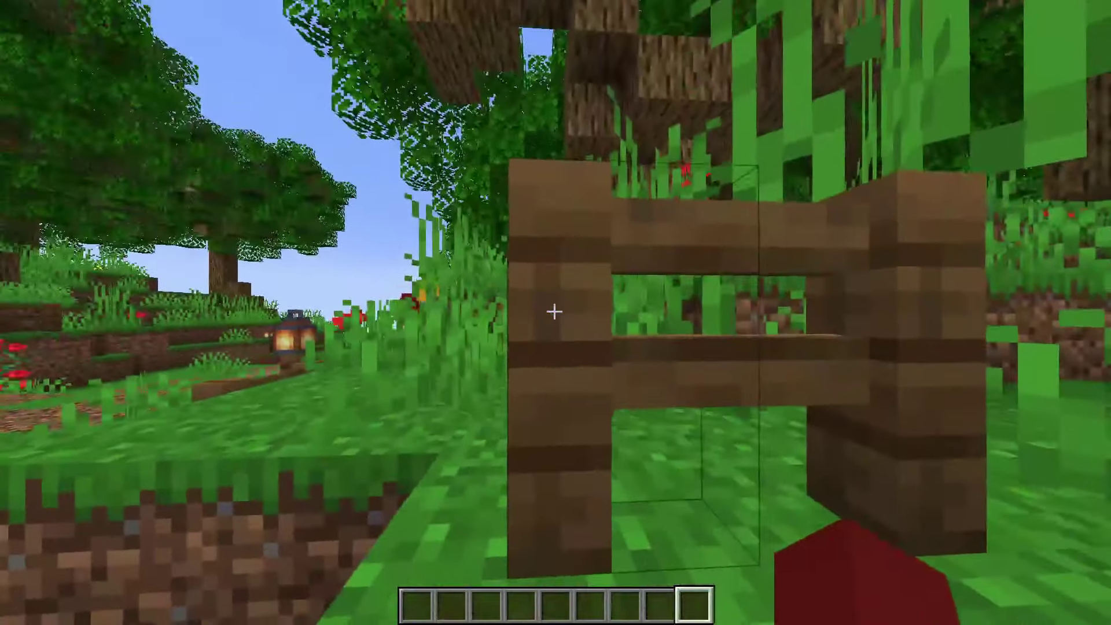
key("s")
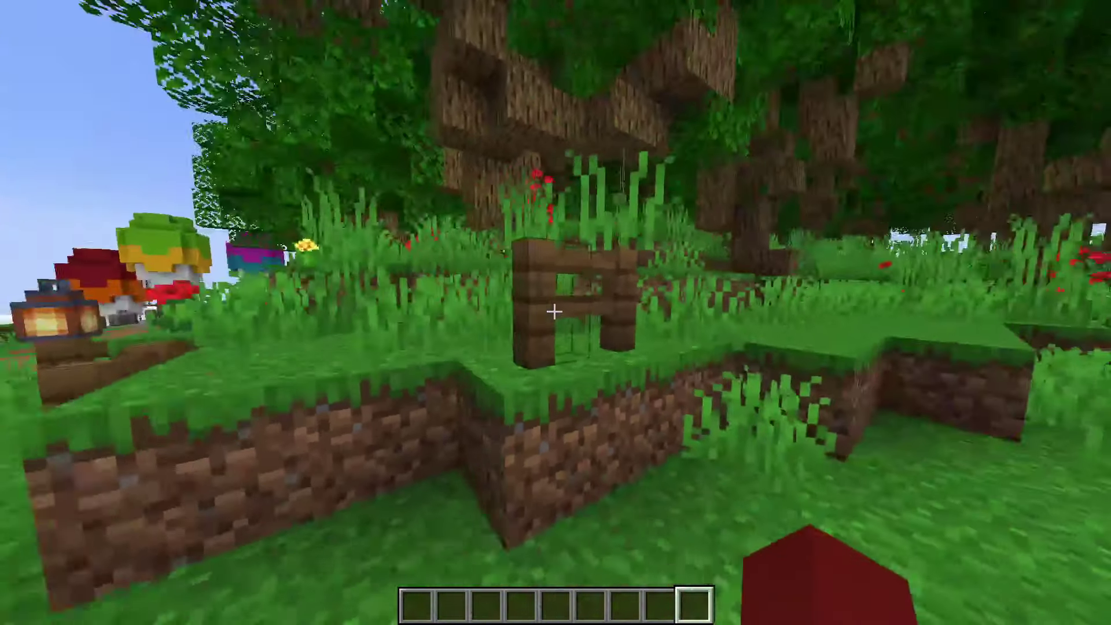
key("w")
key("w")
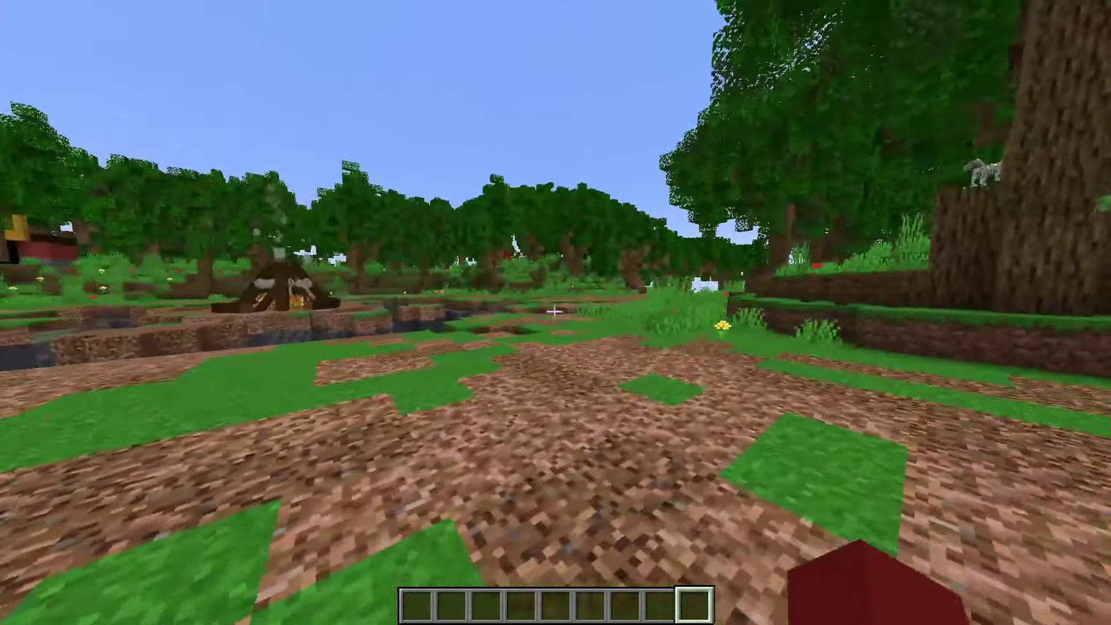
key("w")
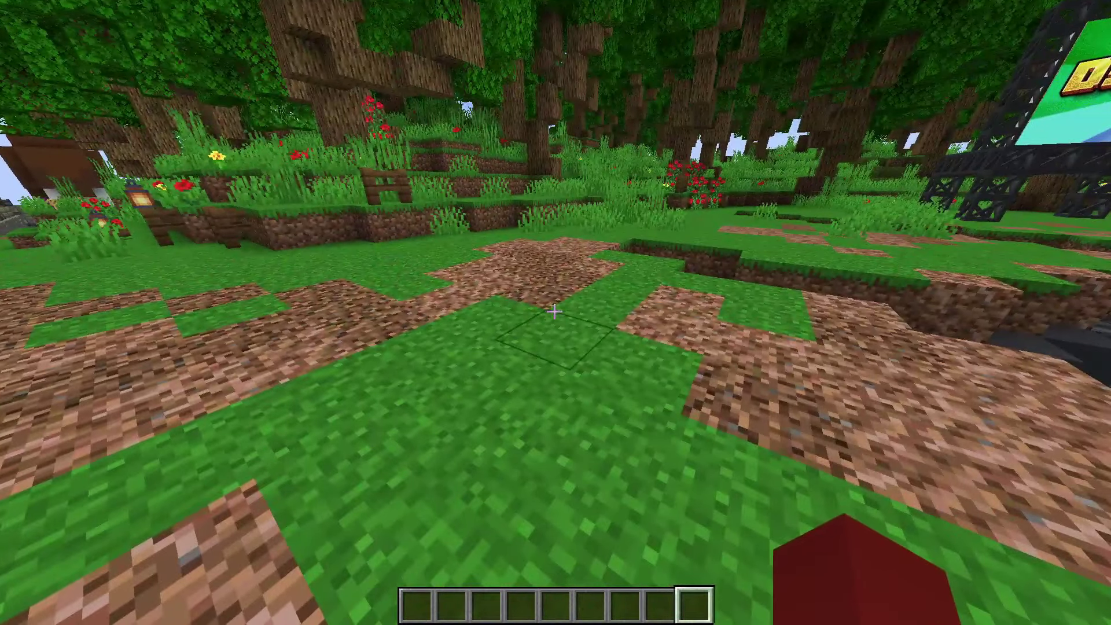
Shrink the character to a scale below 1 with the /scale set command
key("t")
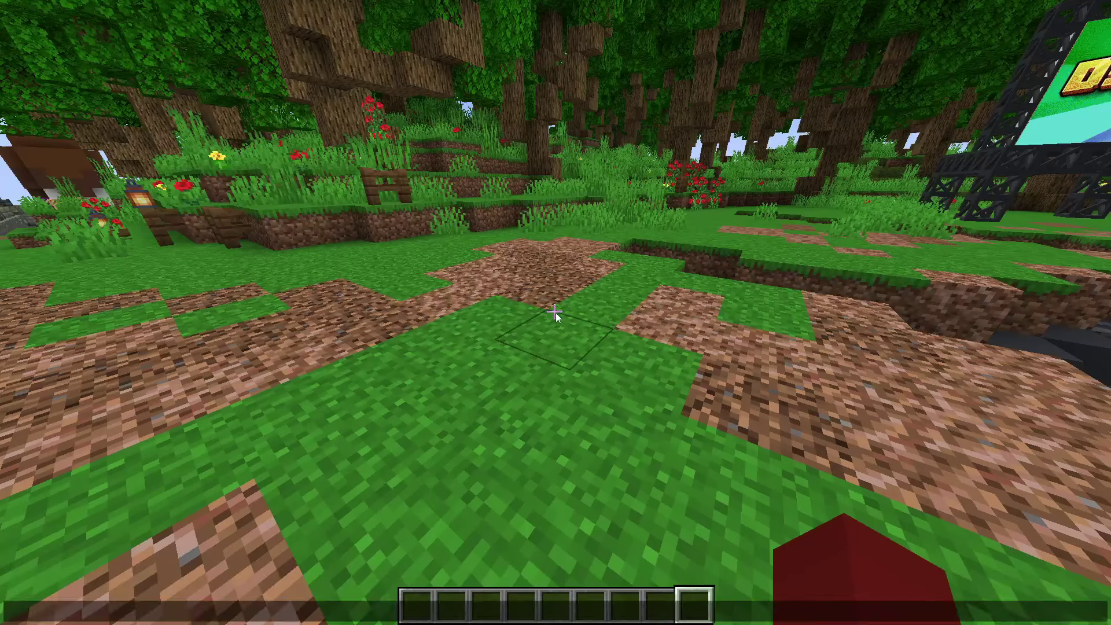
type("/")
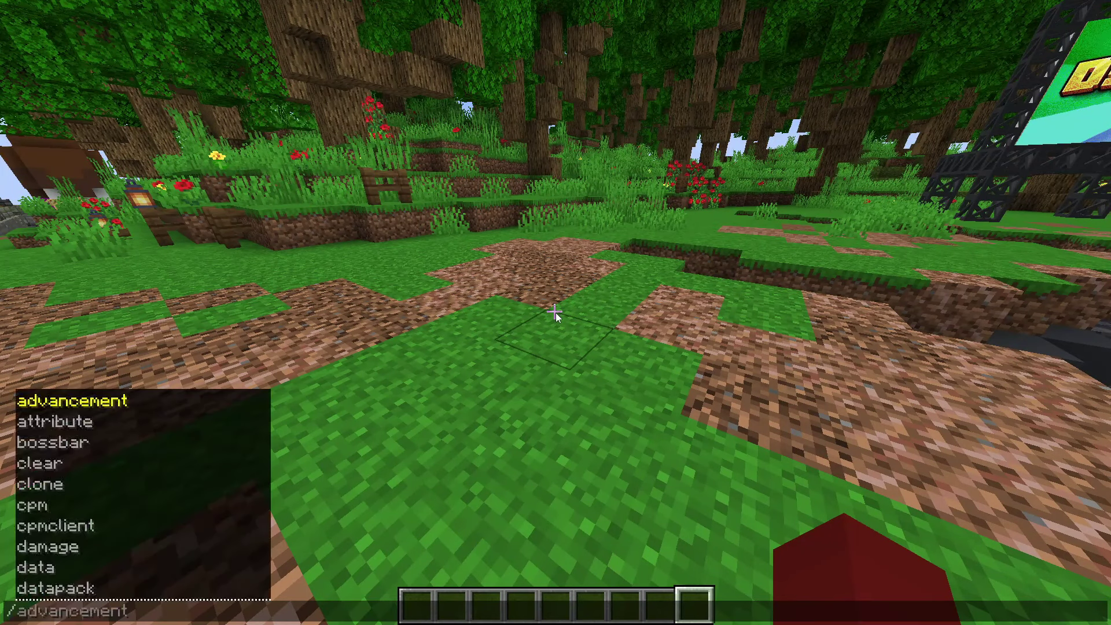
type("say")
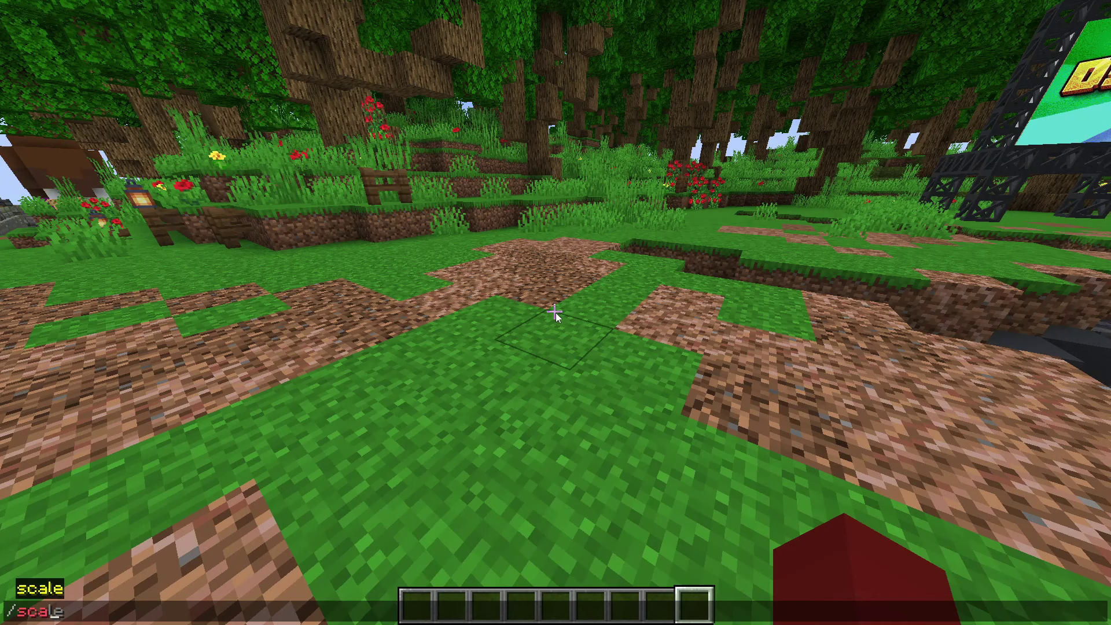
type("le set")
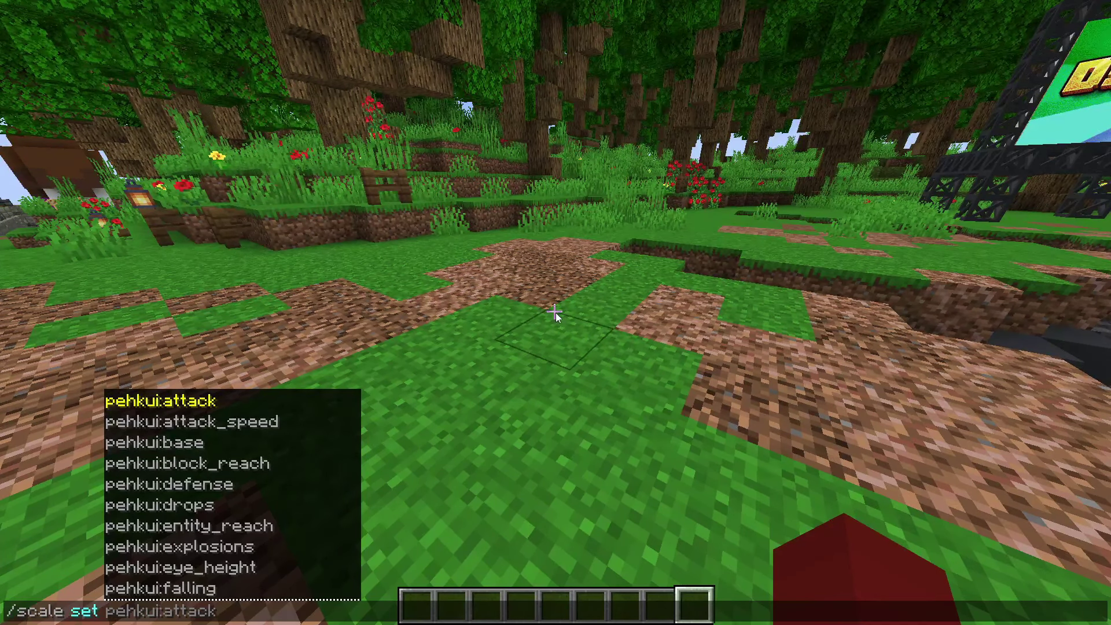
type("0.7")
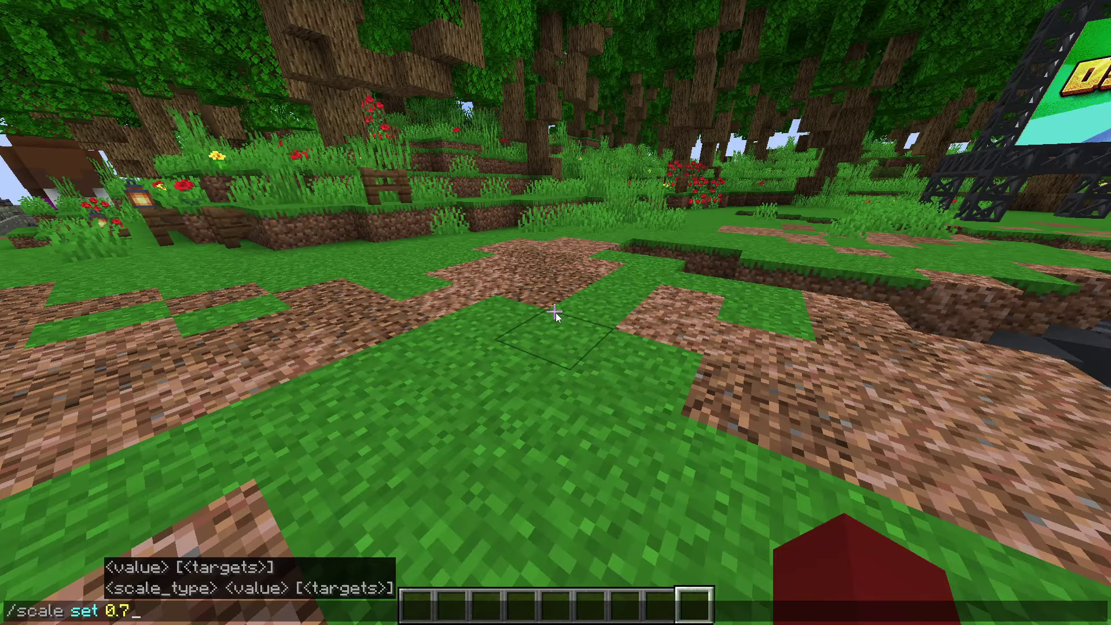
key("Return")
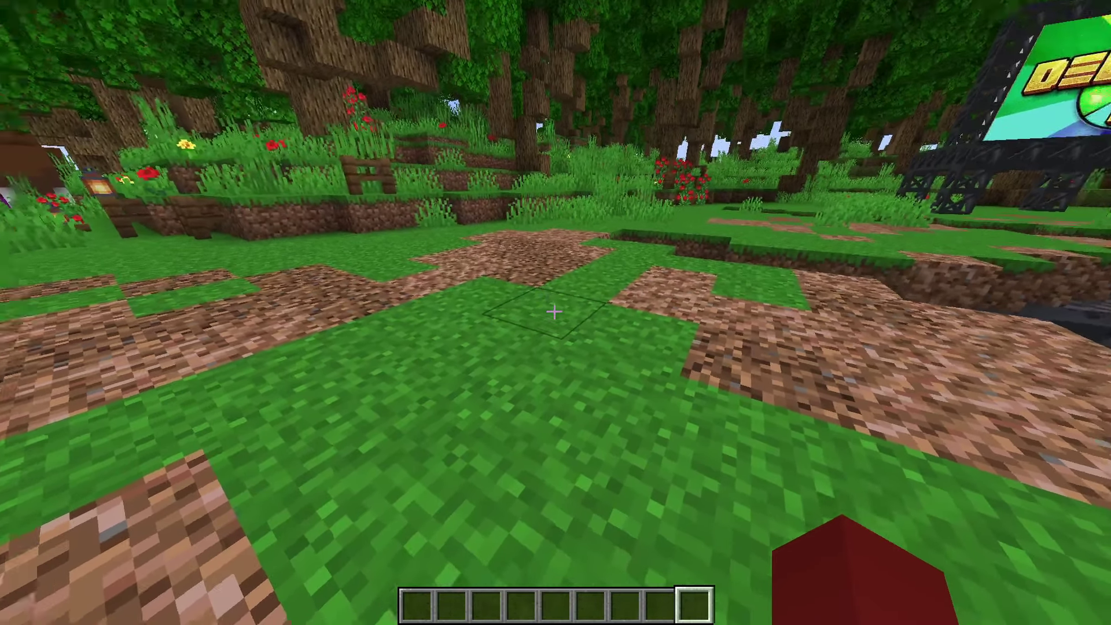
Walk towards the wooden fence and switch between camera perspectives to check the resized character
key("w")
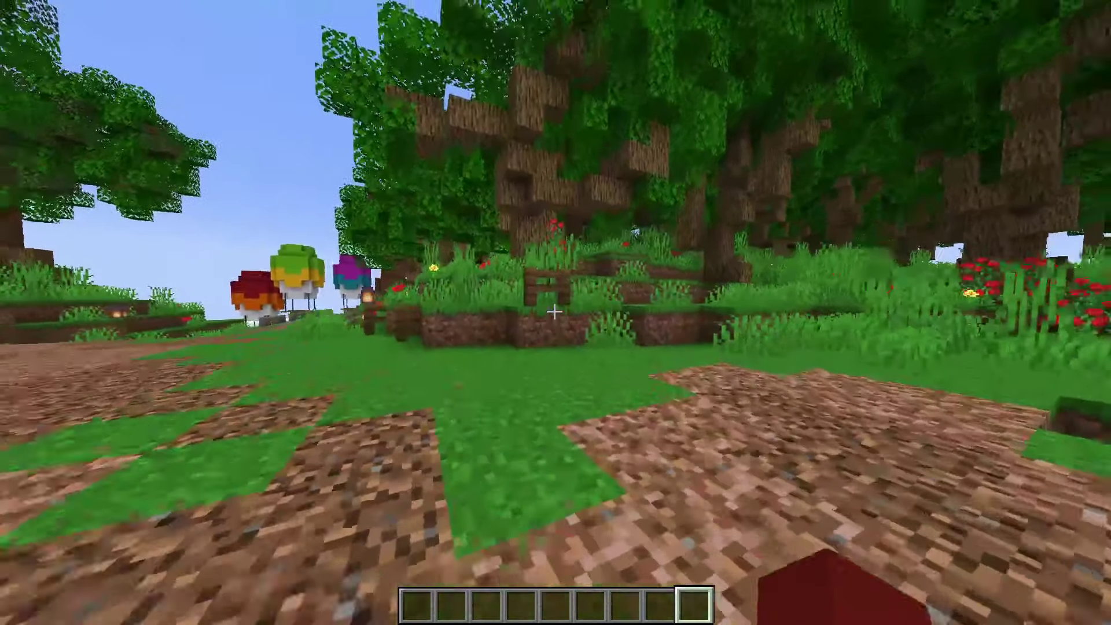
key("F5")
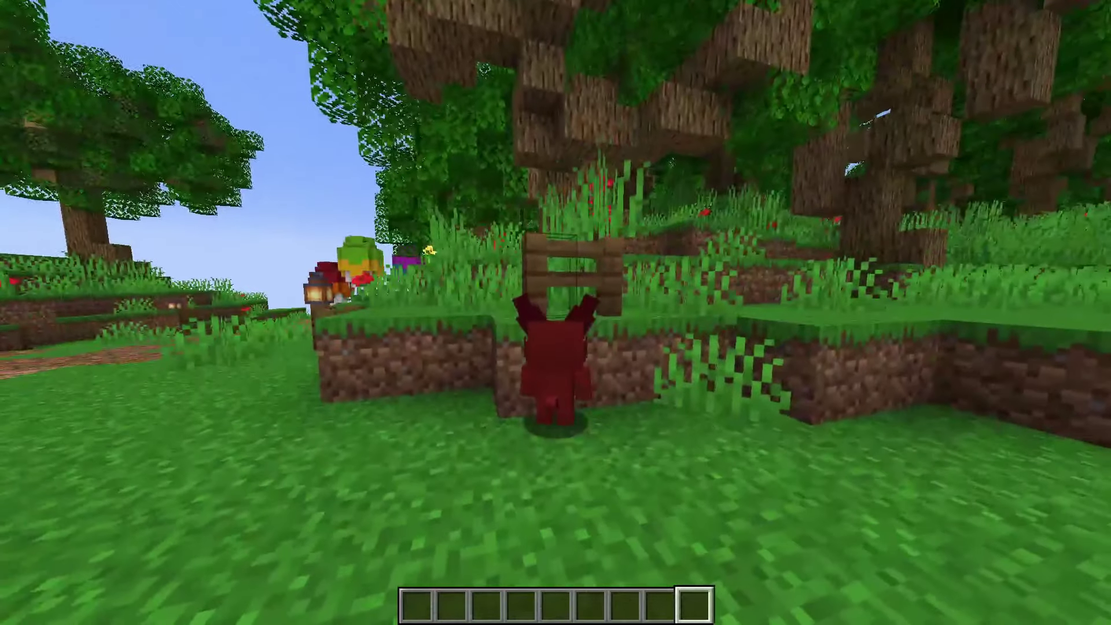
key("F5")
key("F5")
key("F5")
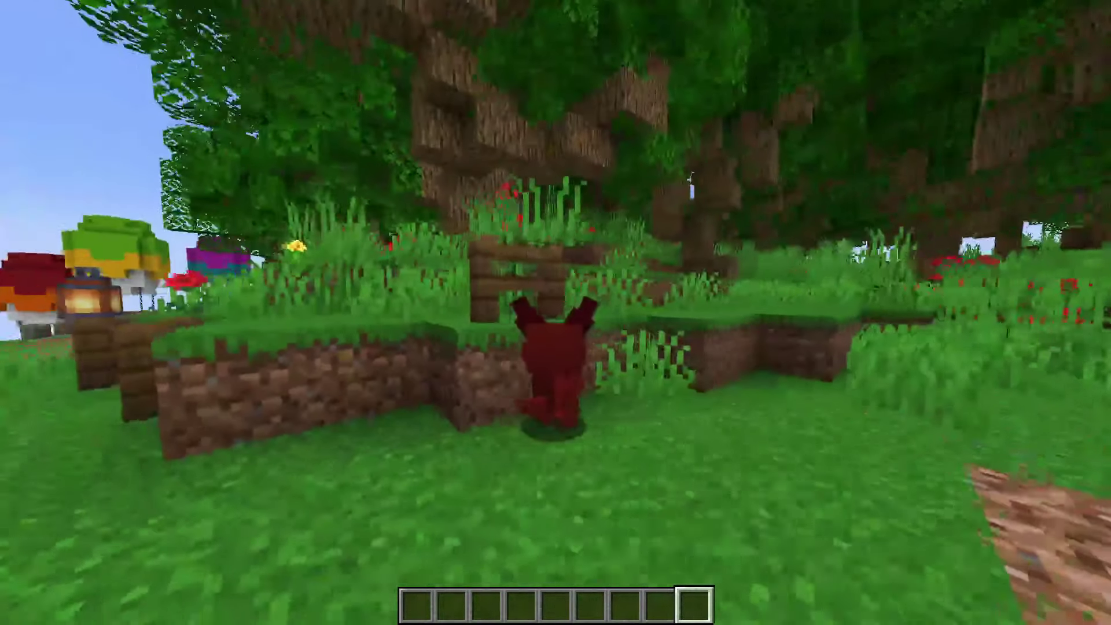
Walk and crouch at the one-block opening in the grass block wall to test whether the character fits
key("w")
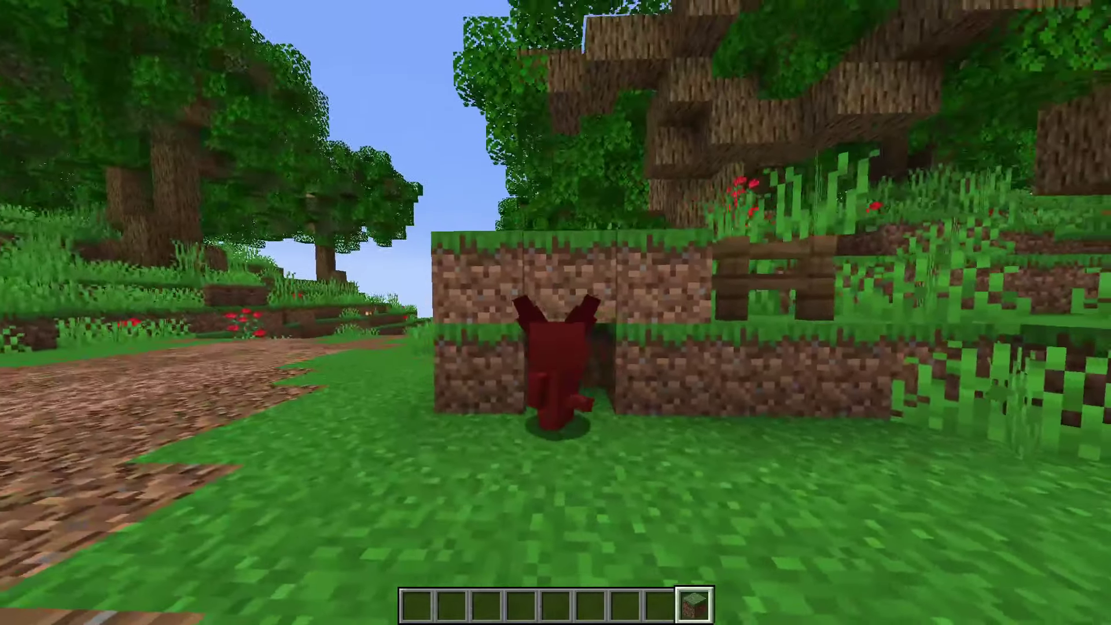
key("d")
key("s")
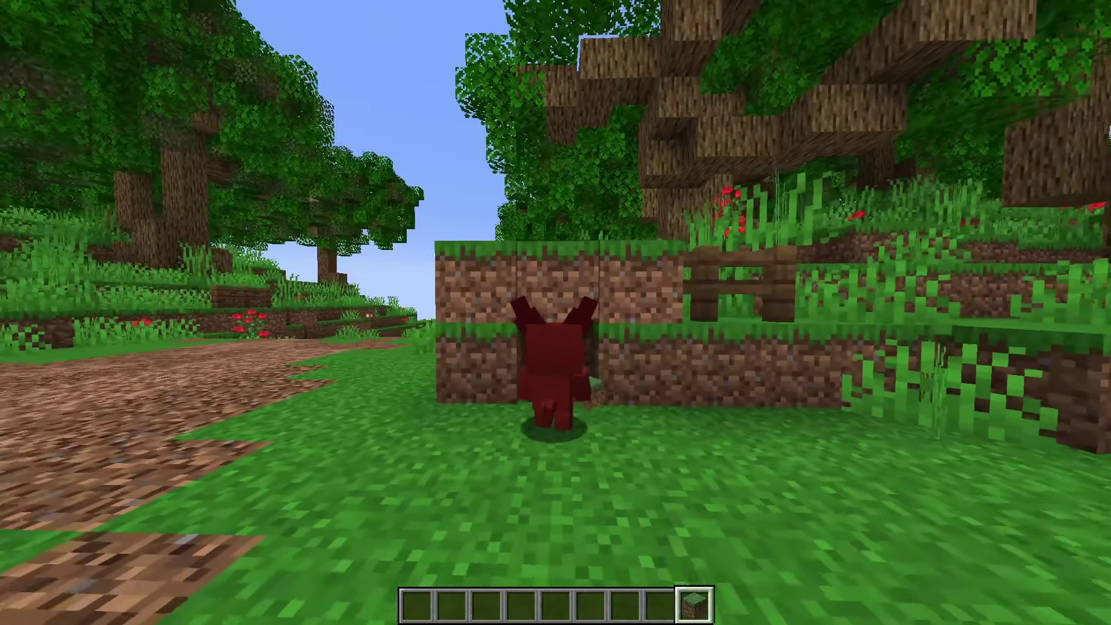
key("w")
key("shift")
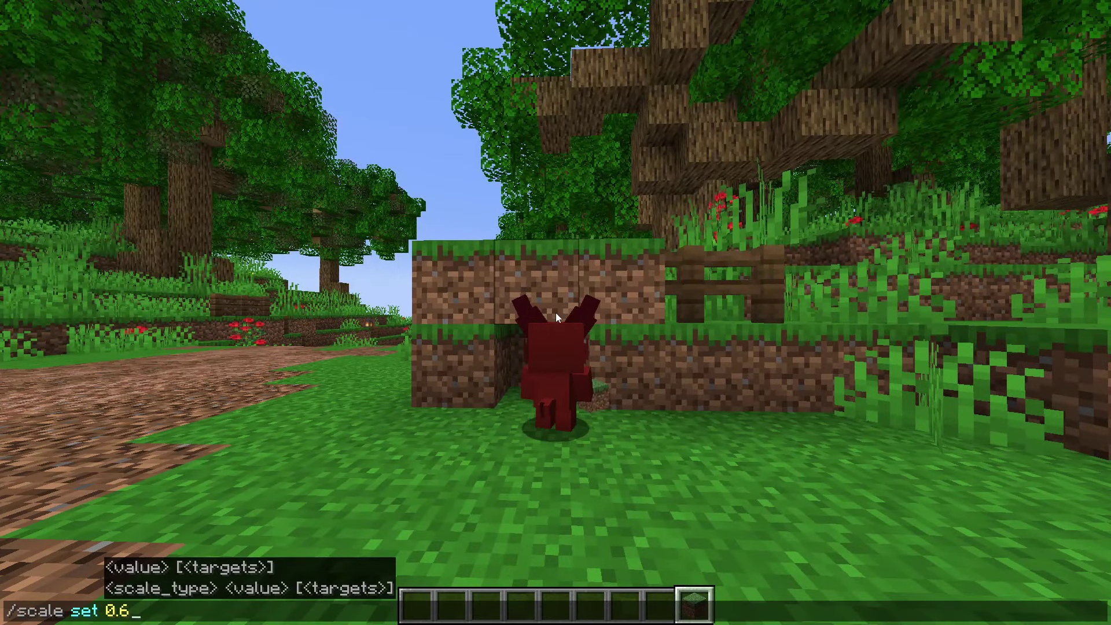
Set the character's scale to 0.6 with /scale set and walk into the one-block opening
key("Return")
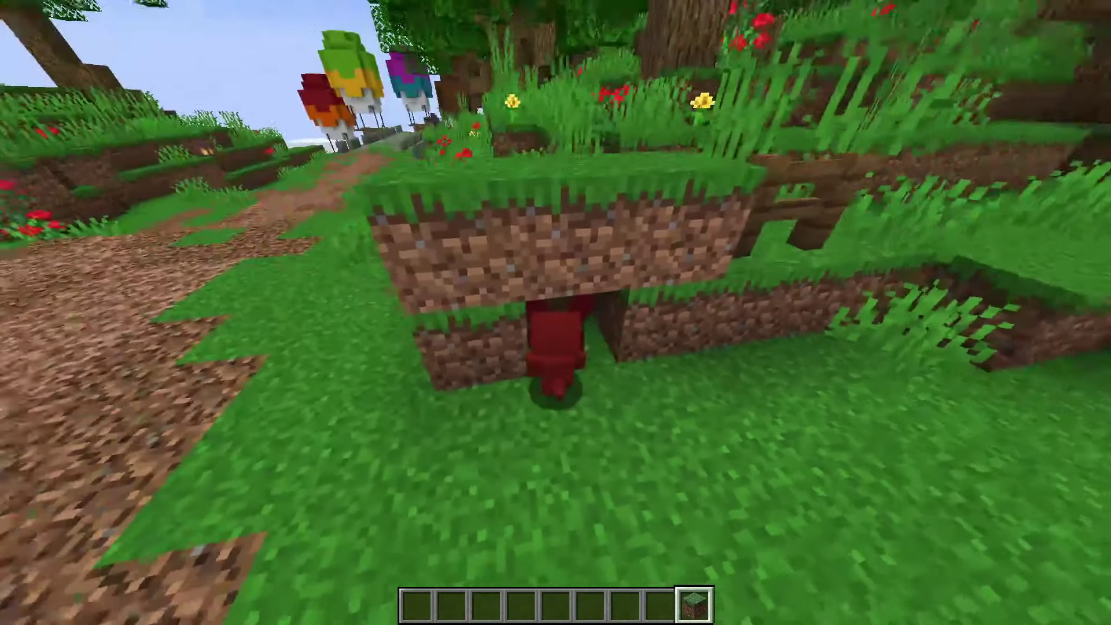
key("w")
key("w")
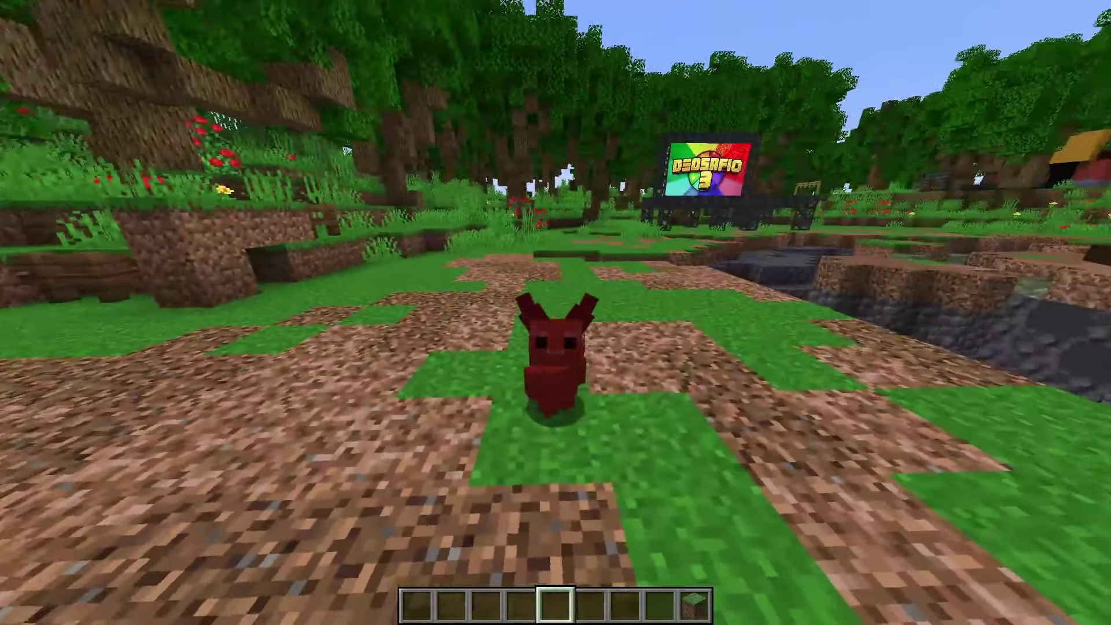
Open the model editor and bring up the system file browser for loading another project
key("g")
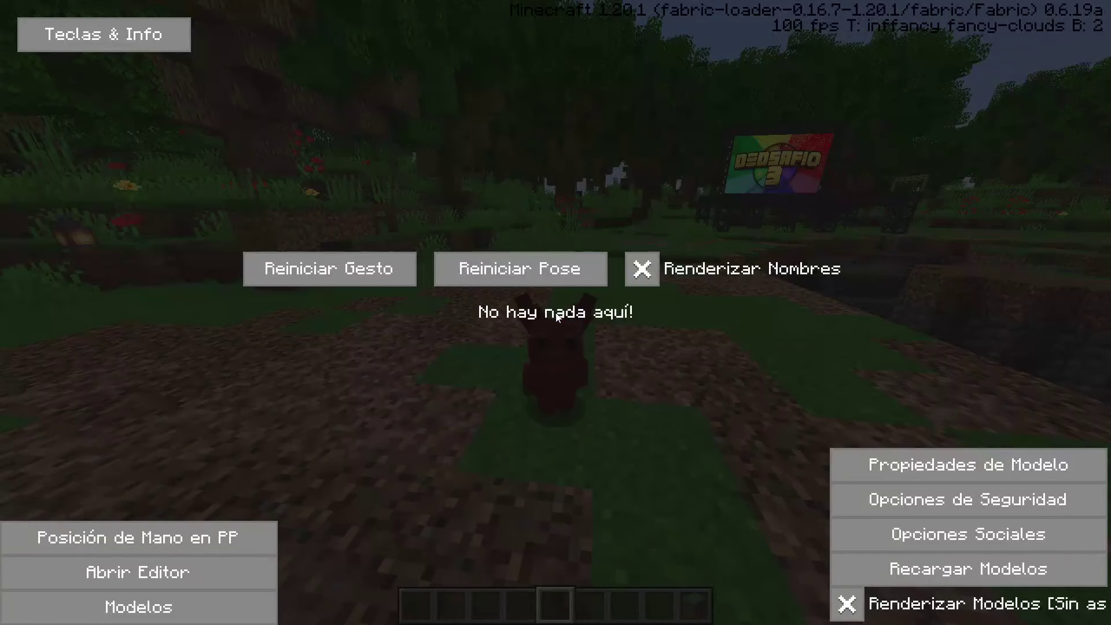
left_click(196, 582)
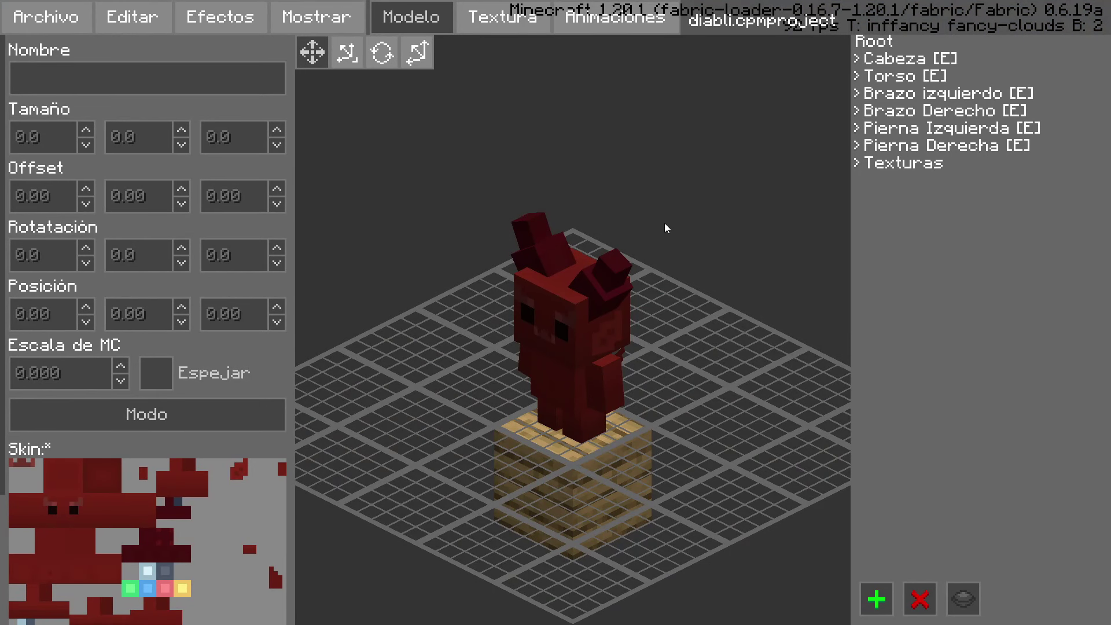
left_click(61, 22)
left_click(121, 93)
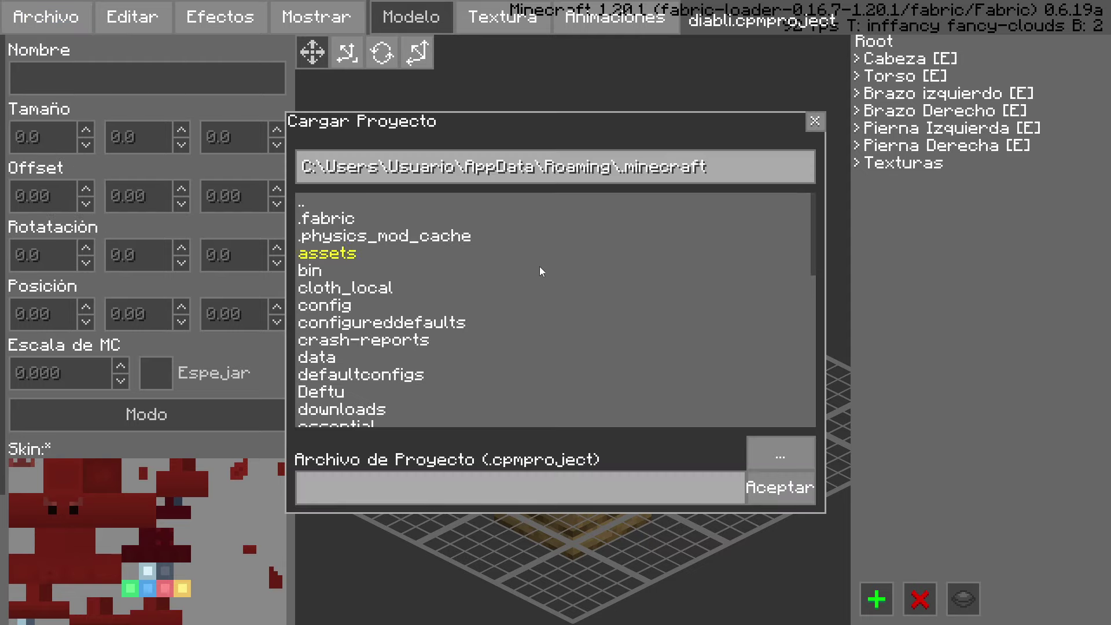
left_click(789, 452)
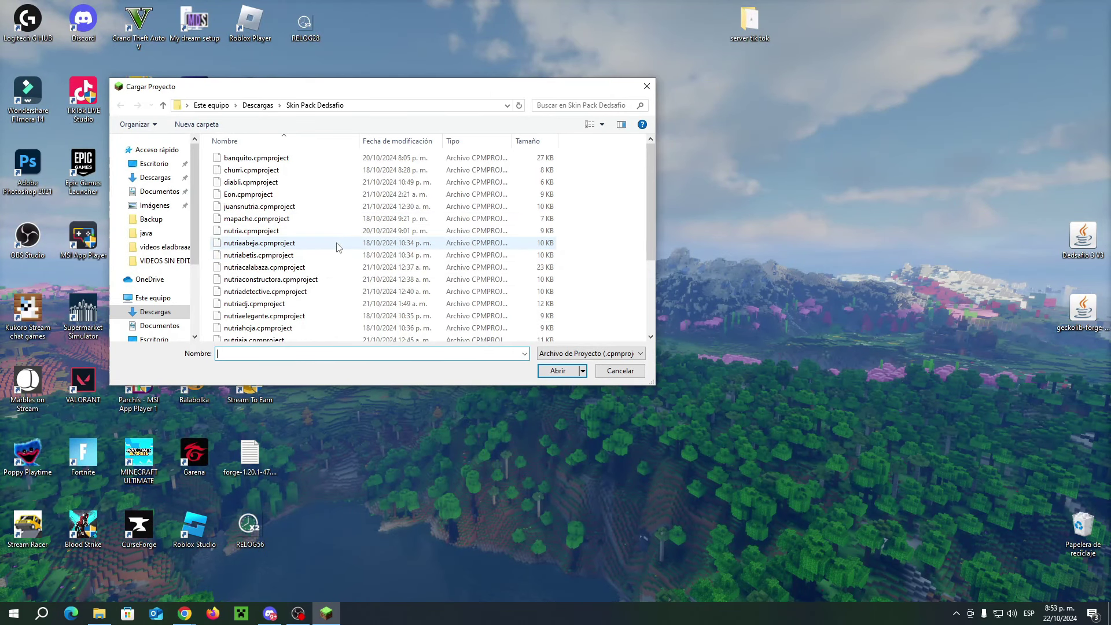
Load the project file nutriacalabaza.cpmproject from the Skin Pack Dedsafio folder into the editor
scroll(335, 272, "down", 3)
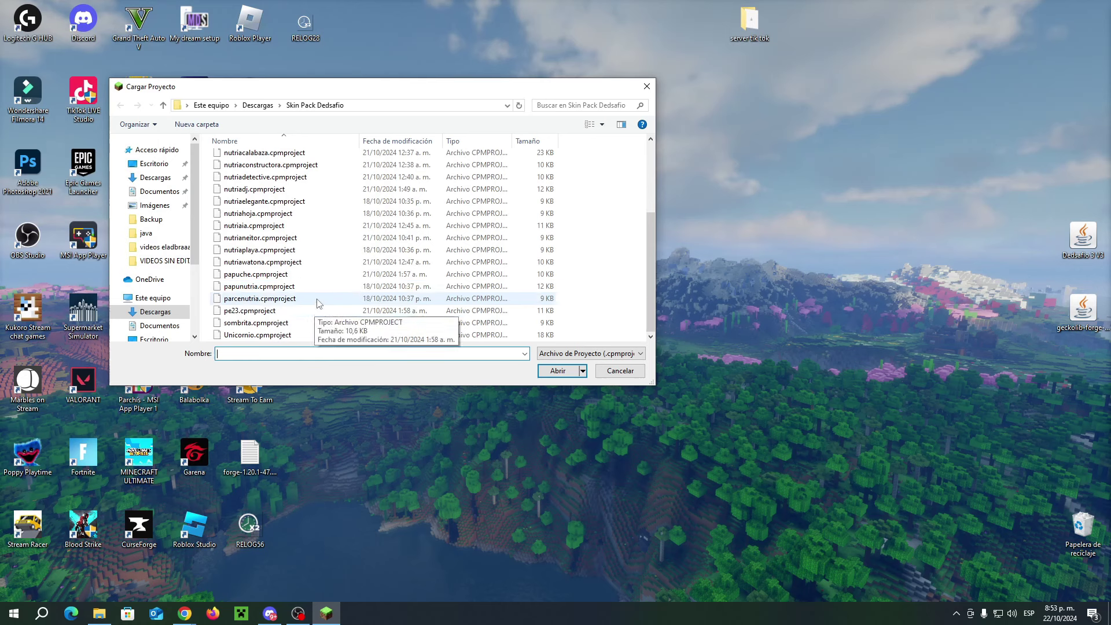
scroll(318, 296, "up", 3)
scroll(318, 290, "down", 1)
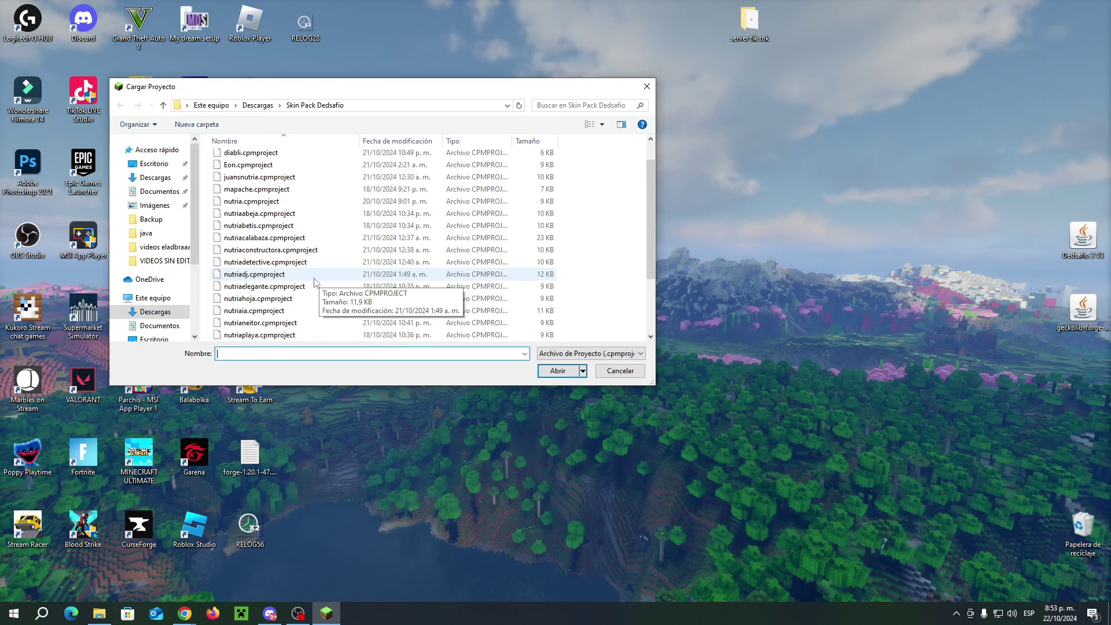
left_click(293, 243)
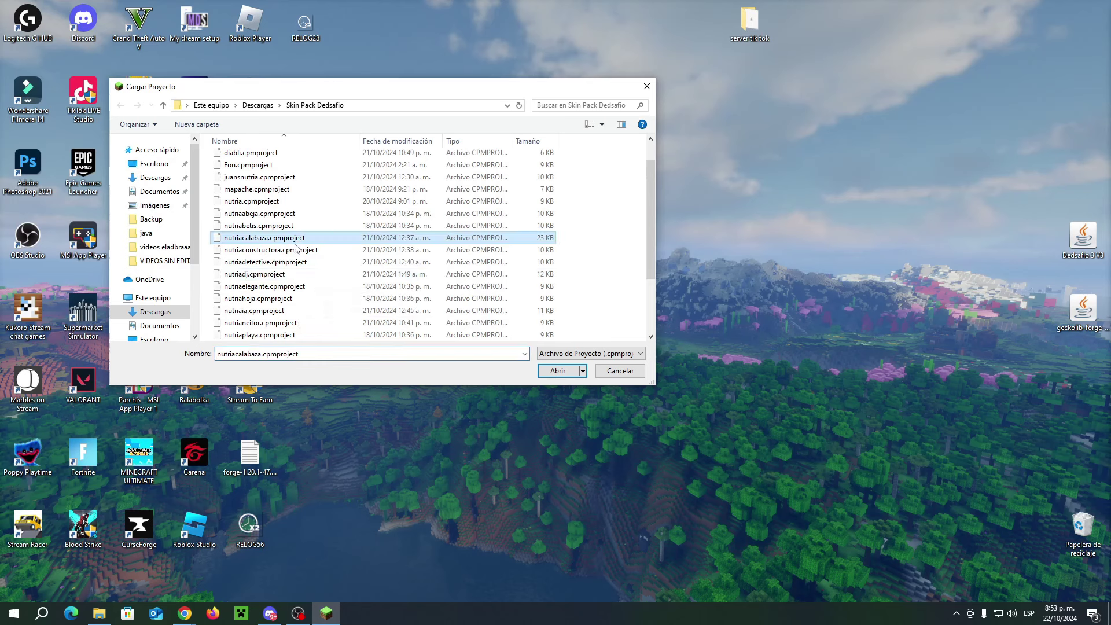
left_click(556, 370)
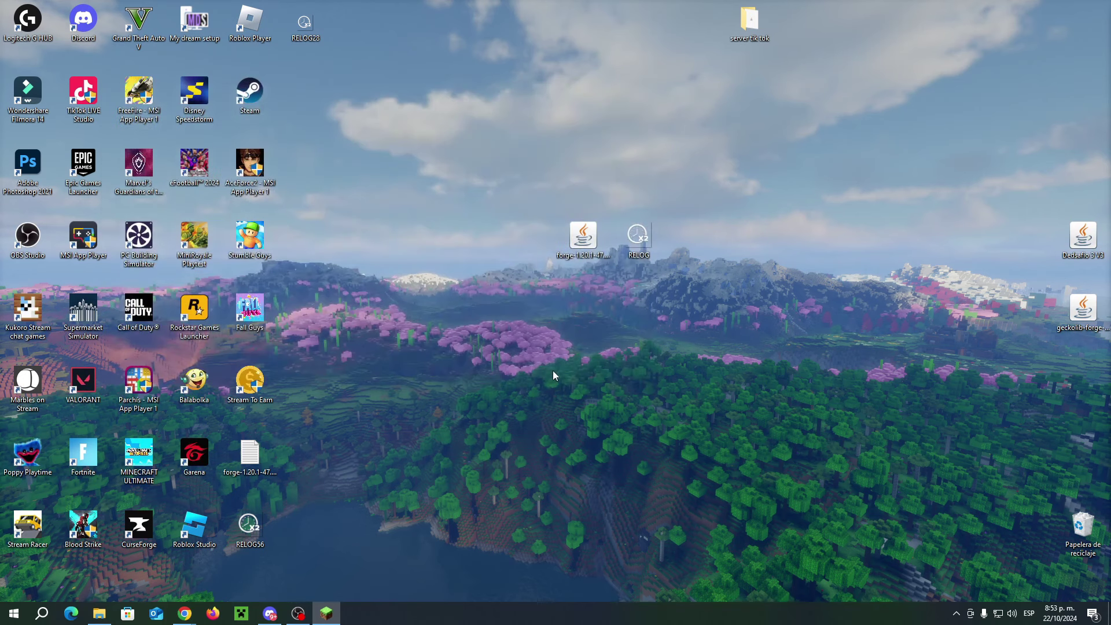
left_click(327, 613)
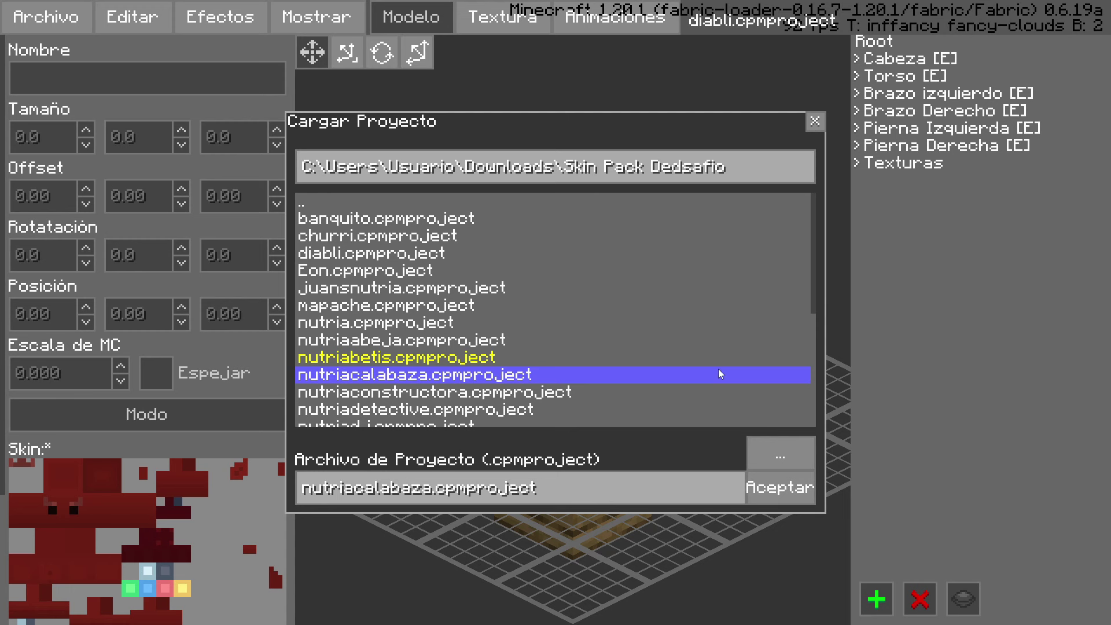
left_click(780, 487)
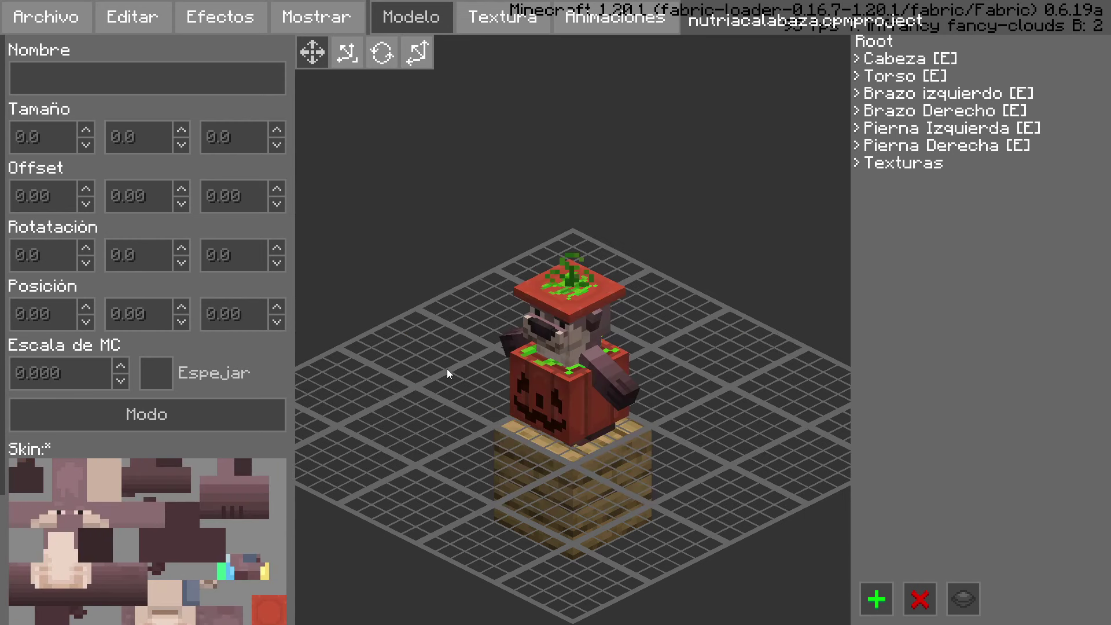
Test the loaded nutriacalabaza model in the game and crouch with the character back in the world
left_click(64, 17)
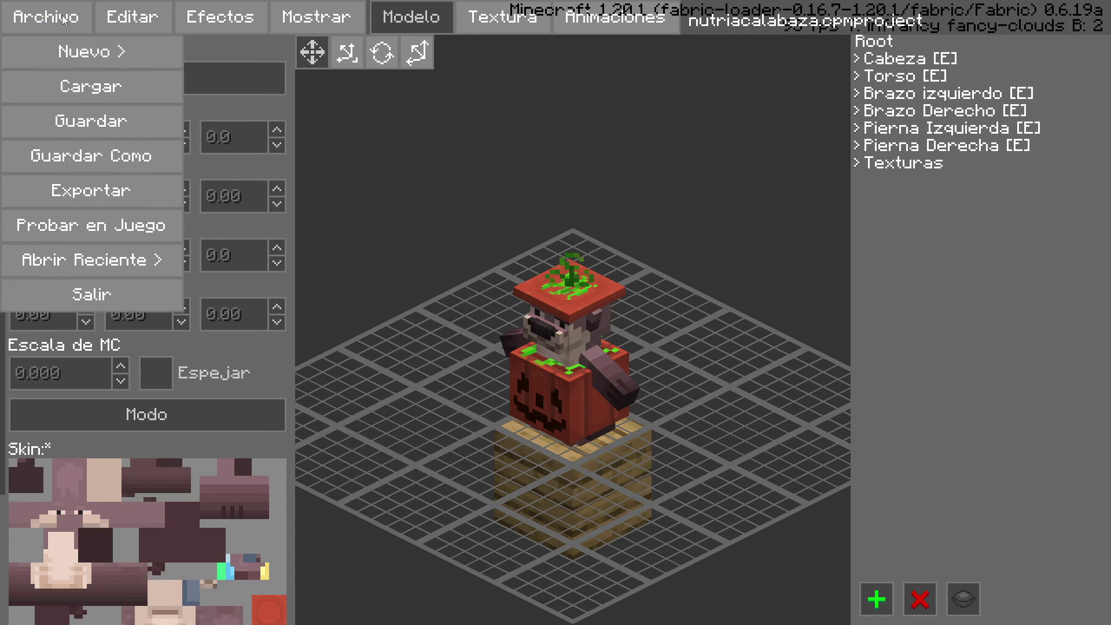
left_click(161, 229)
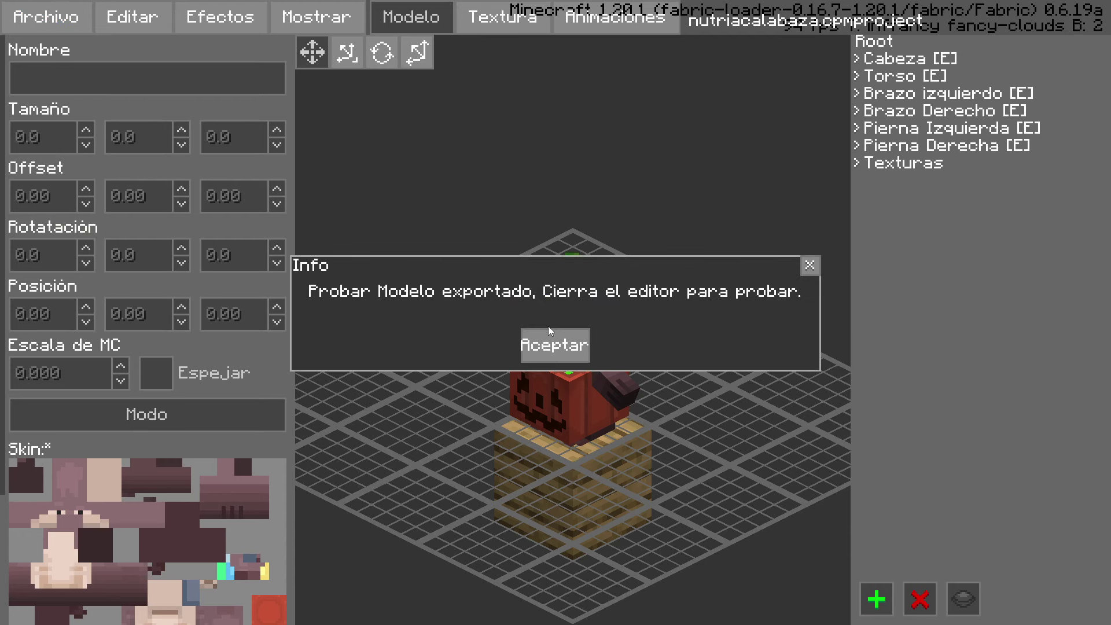
left_click(554, 343)
key("Escape")
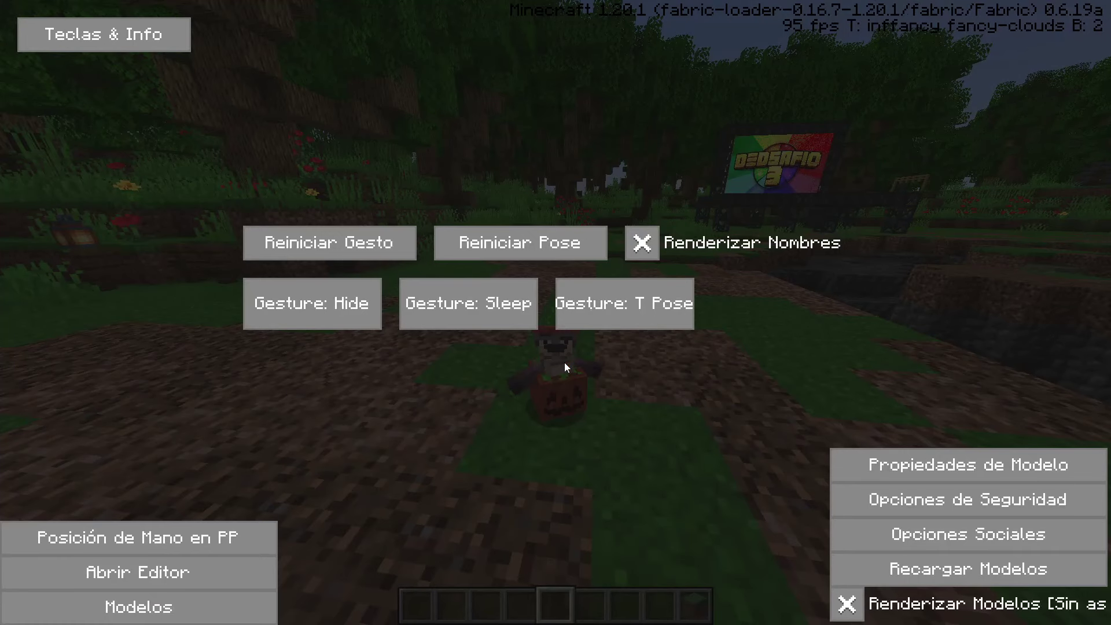
key("Escape")
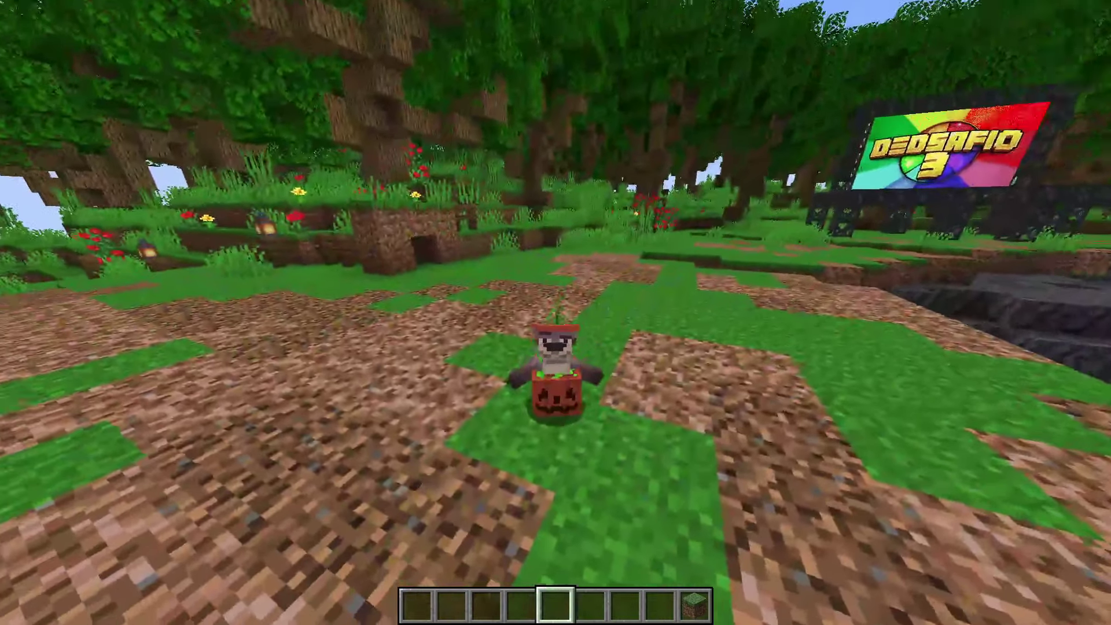
key("shift")
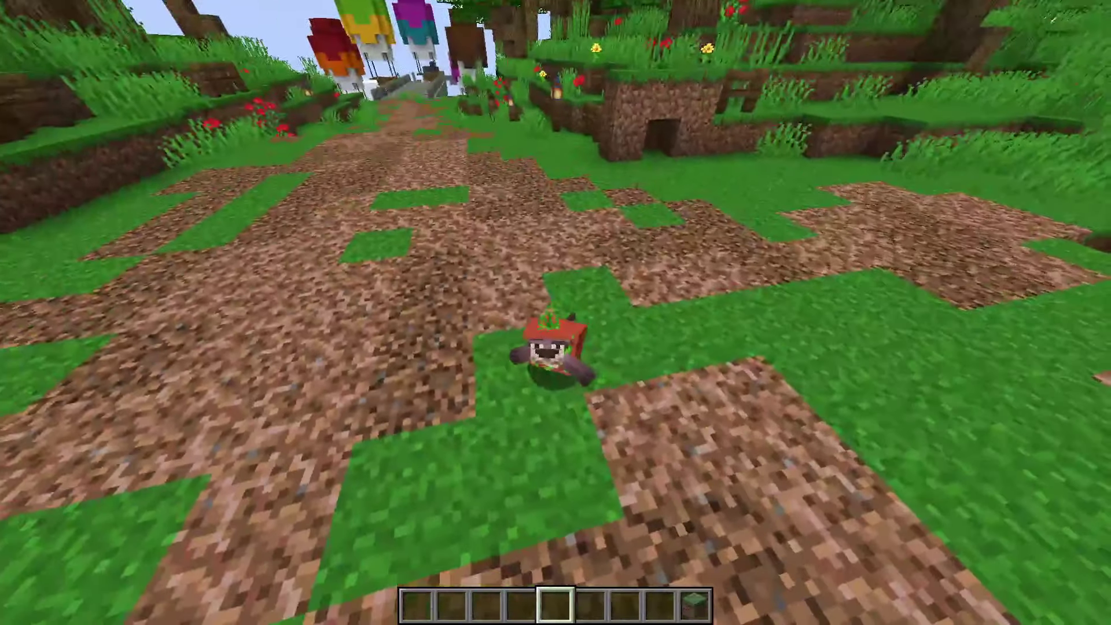